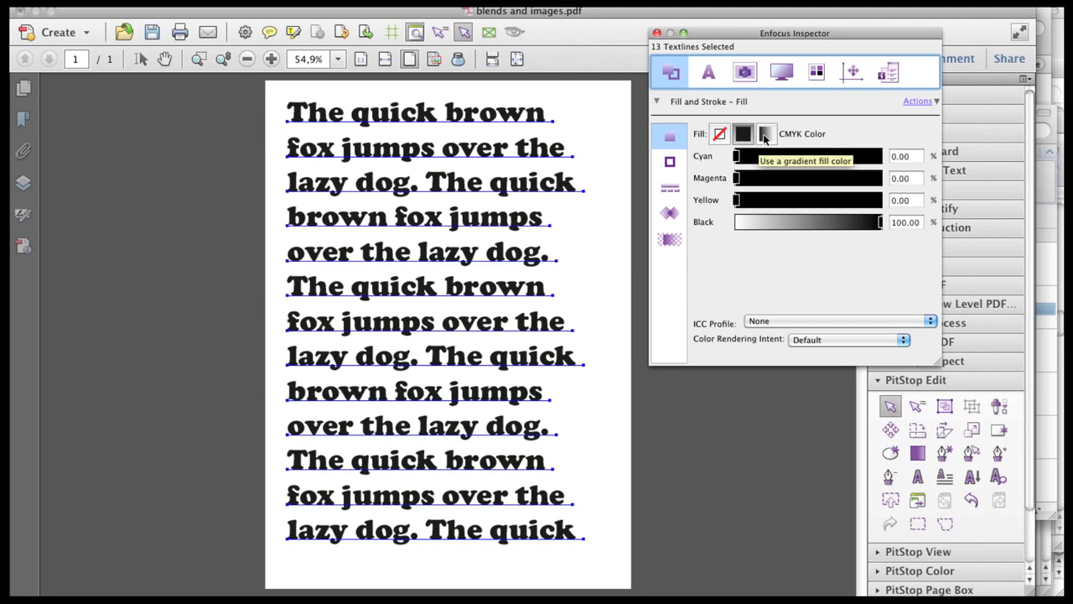
# Step: Give the selected text lines a linear gradient fill and add two intermediate colour stops along the gradient
pyautogui.click(764, 136)
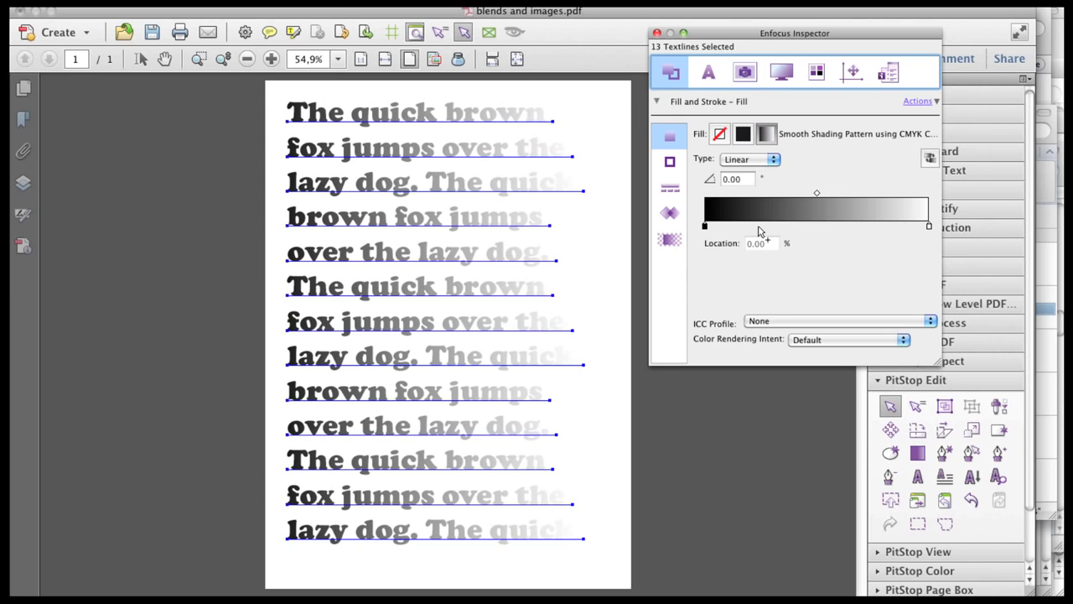
pyautogui.click(759, 227)
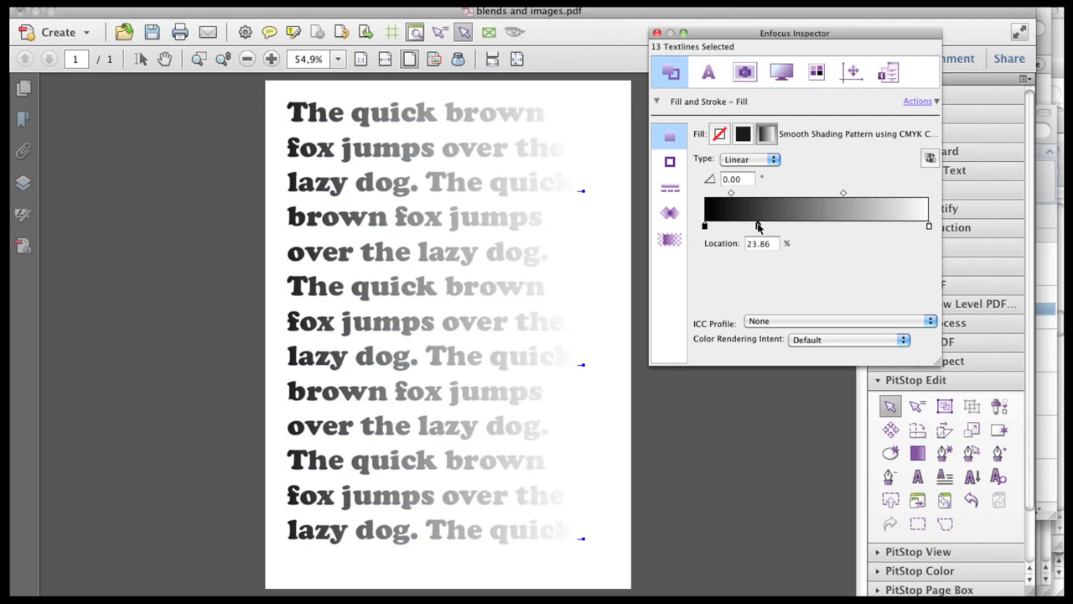
pyautogui.click(860, 227)
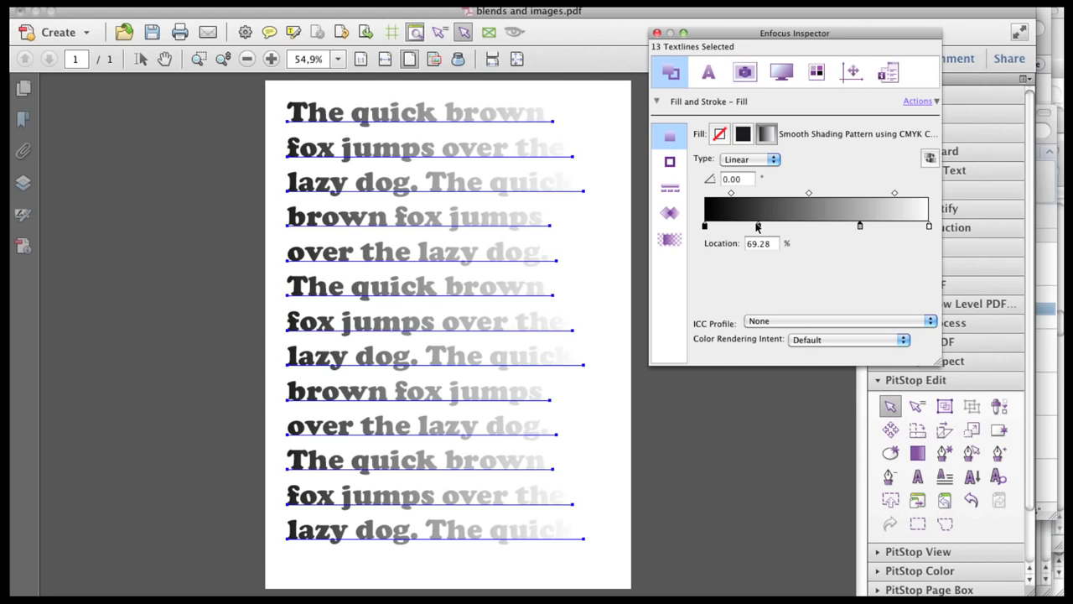
# Step: Set the locations of the gradient's two intermediate colour stops to 25% and 75%
pyautogui.moveTo(758, 227)
pyautogui.mouseDown()
pyautogui.moveTo(820, 228)
pyautogui.moveTo(760, 227)
pyautogui.mouseUp()
pyautogui.doubleClick(758, 243)
pyautogui.write('25')
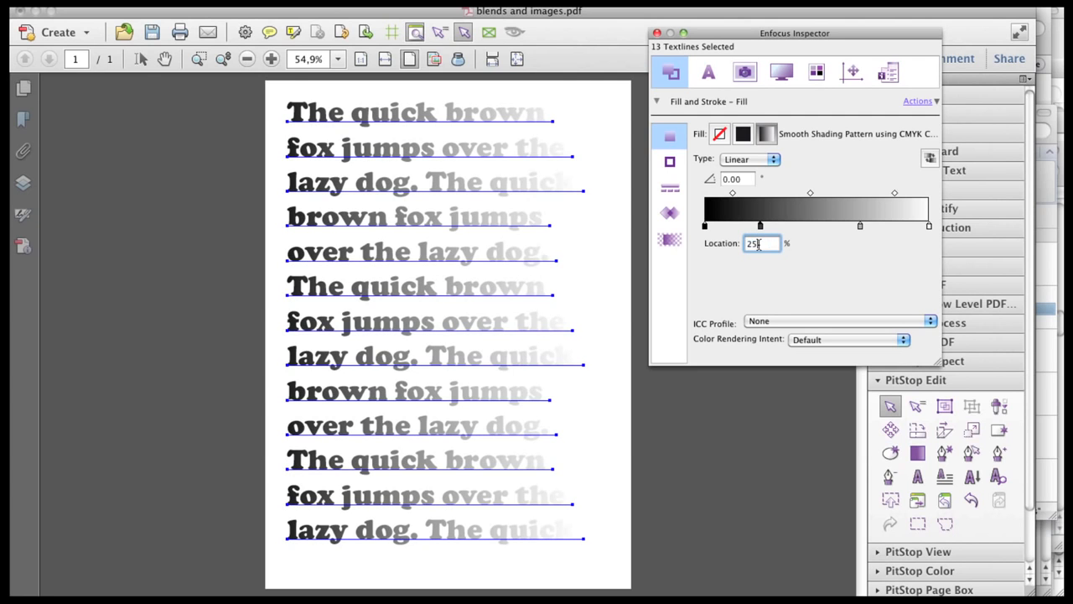
pyautogui.press('Return')
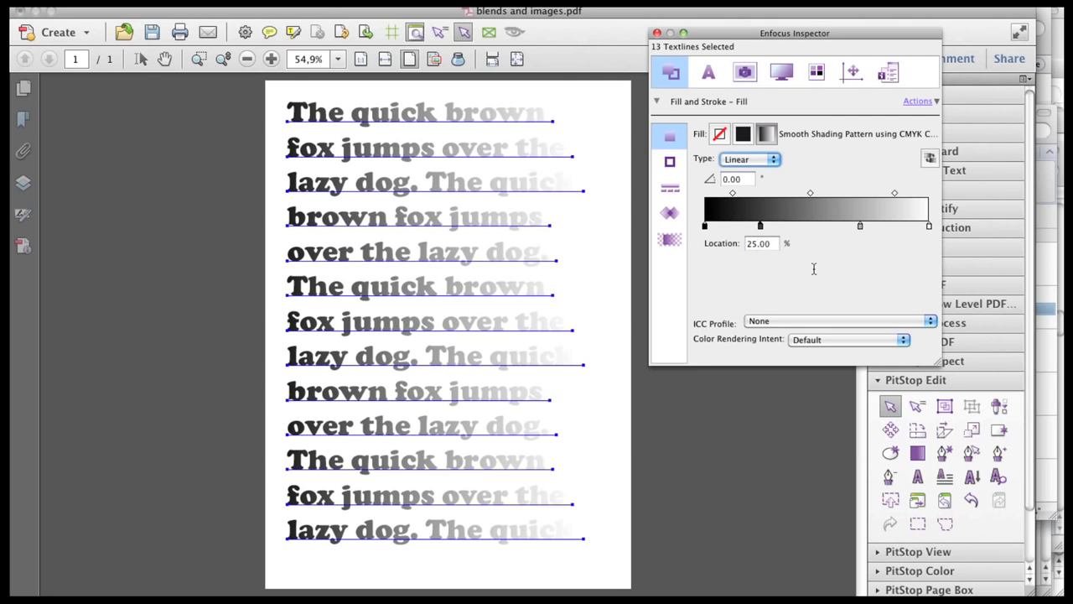
pyautogui.click(859, 226)
pyautogui.doubleClick(760, 244)
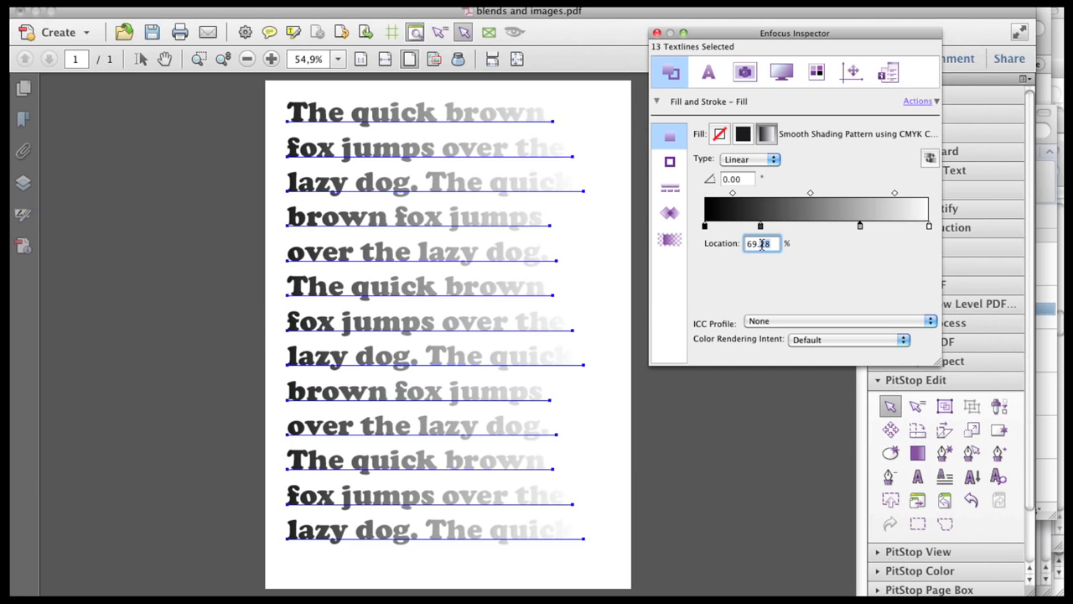
pyautogui.write('75')
pyautogui.press('Tab')
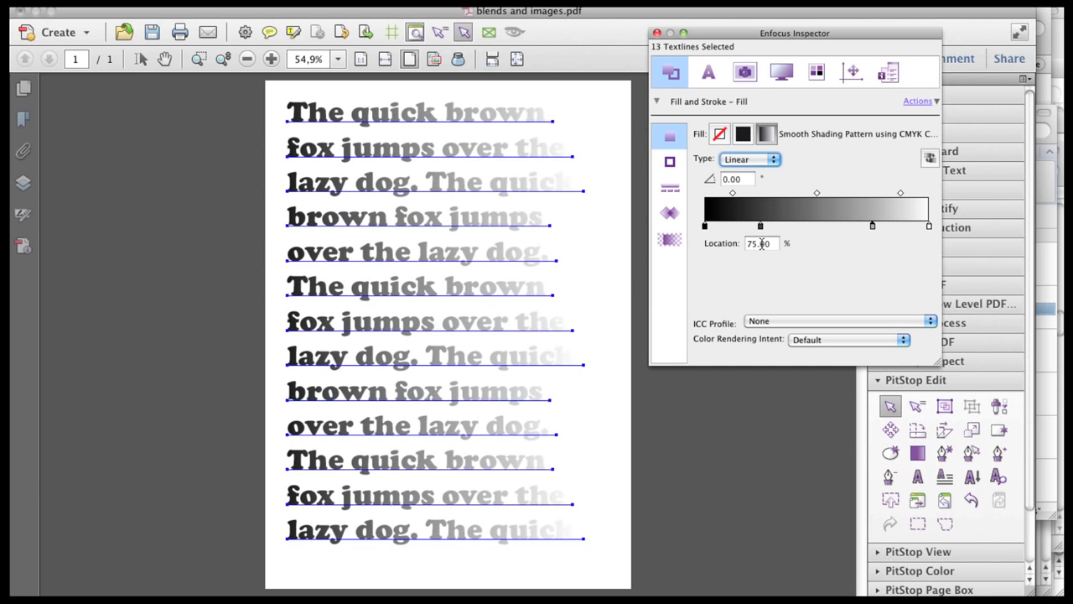
# Step: Add a colour stop at about 49% on the gradient and remove it again
pyautogui.click(815, 227)
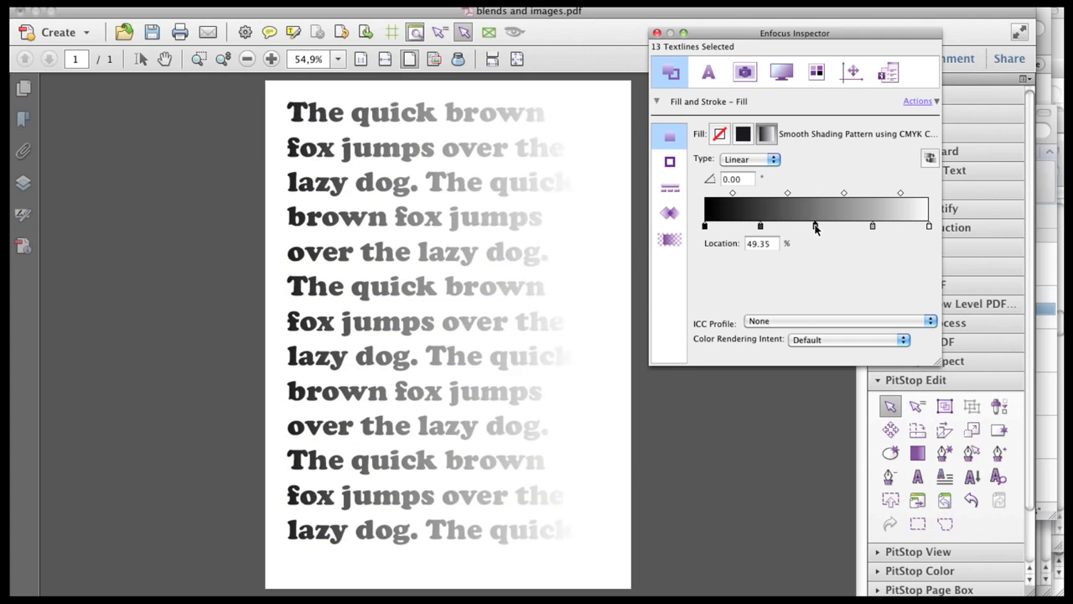
pyautogui.moveTo(816, 226); pyautogui.dragTo(815, 237)
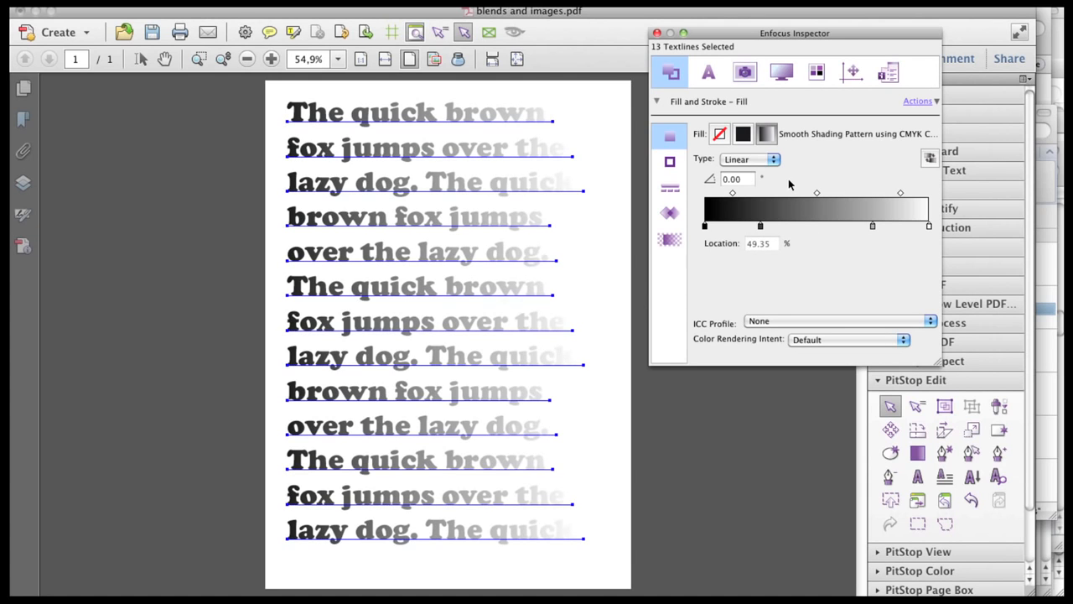
# Step: Set the gradient's starting colour stop to 100% magenta, 100% yellow and 0% black
pyautogui.click(705, 226)
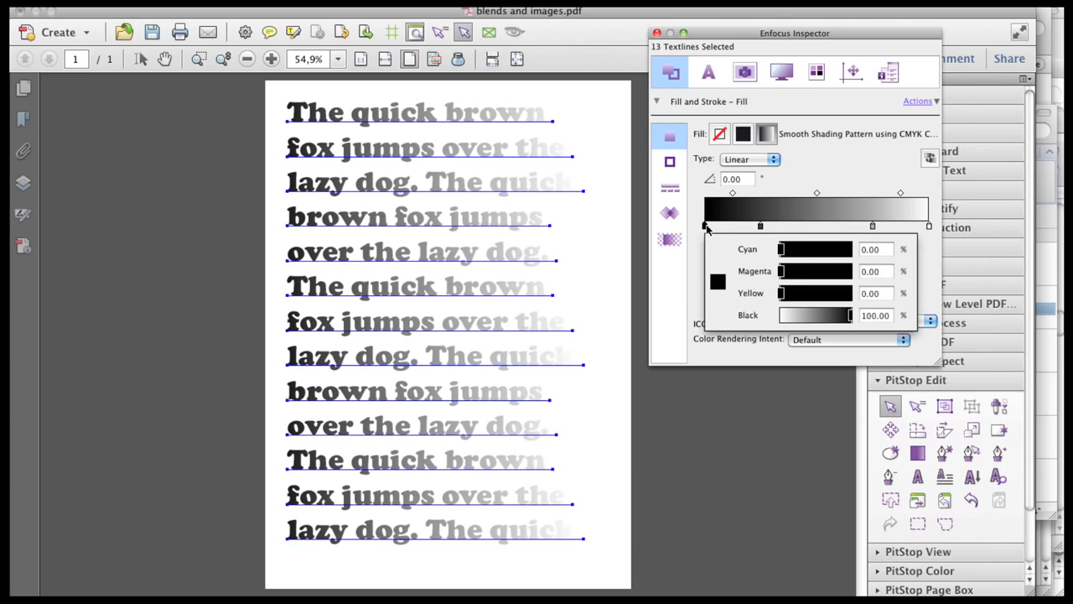
pyautogui.doubleClick(879, 271)
pyautogui.write('100')
pyautogui.press('Tab')
pyautogui.write('100')
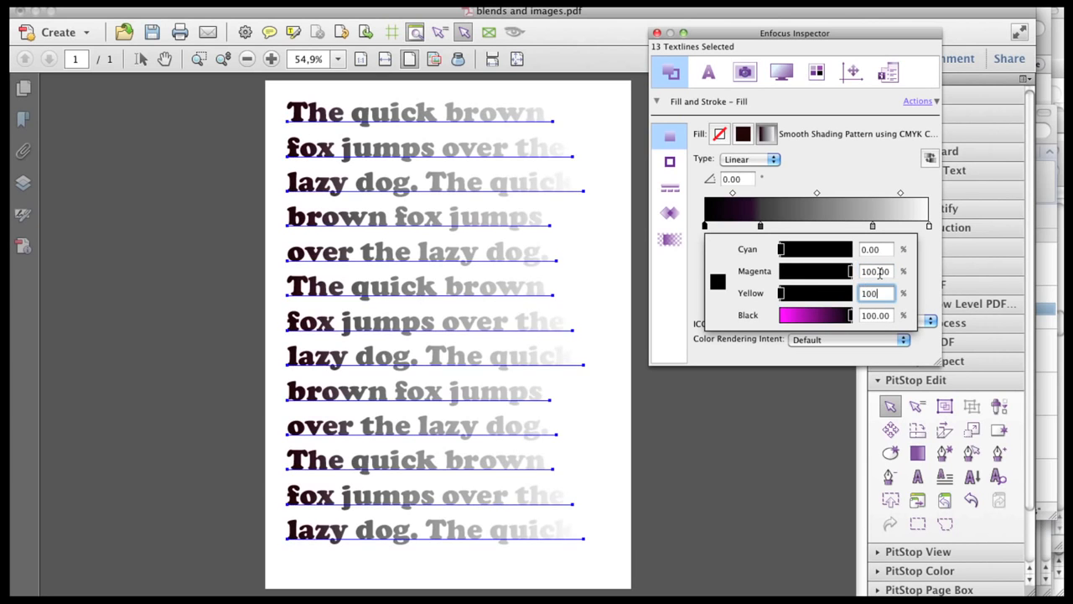
pyautogui.press('Tab')
pyautogui.write('0')
pyautogui.press('Return')
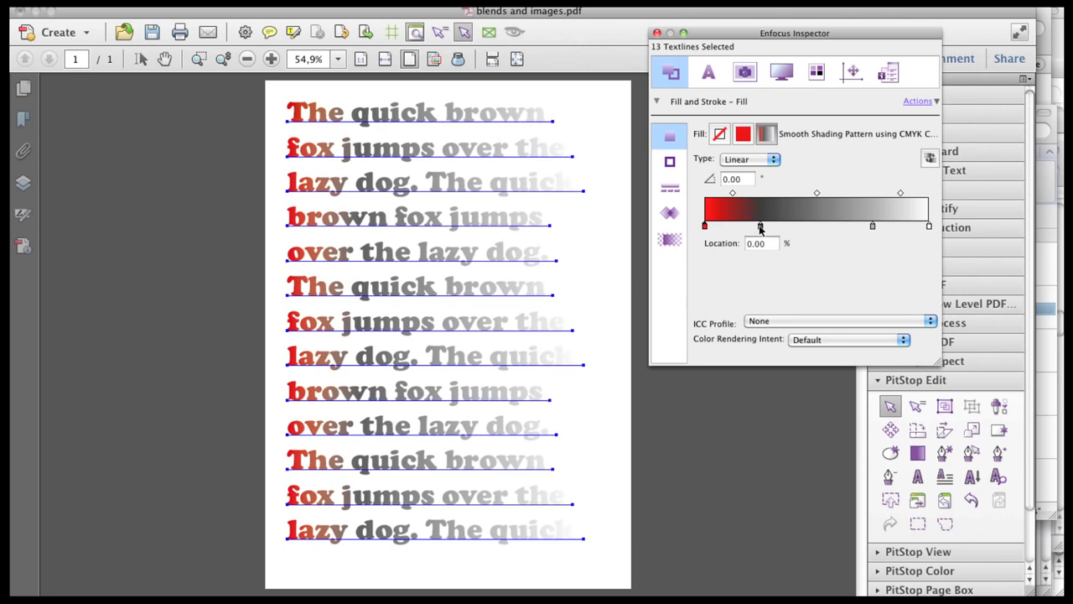
# Step: Set the colour stop at 25% to 25% magenta, 25% yellow and 0% black
pyautogui.click(760, 227)
pyautogui.click(934, 271)
pyautogui.write('25.')
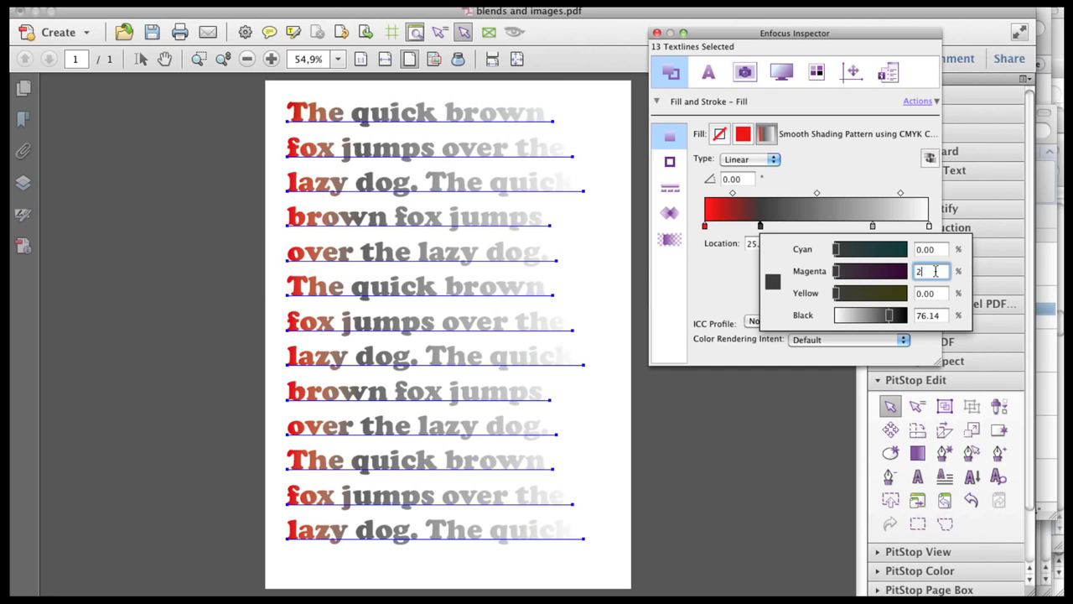
pyautogui.press('Tab')
pyautogui.write('25')
pyautogui.press('Tab')
pyautogui.write('0')
pyautogui.press('Return')
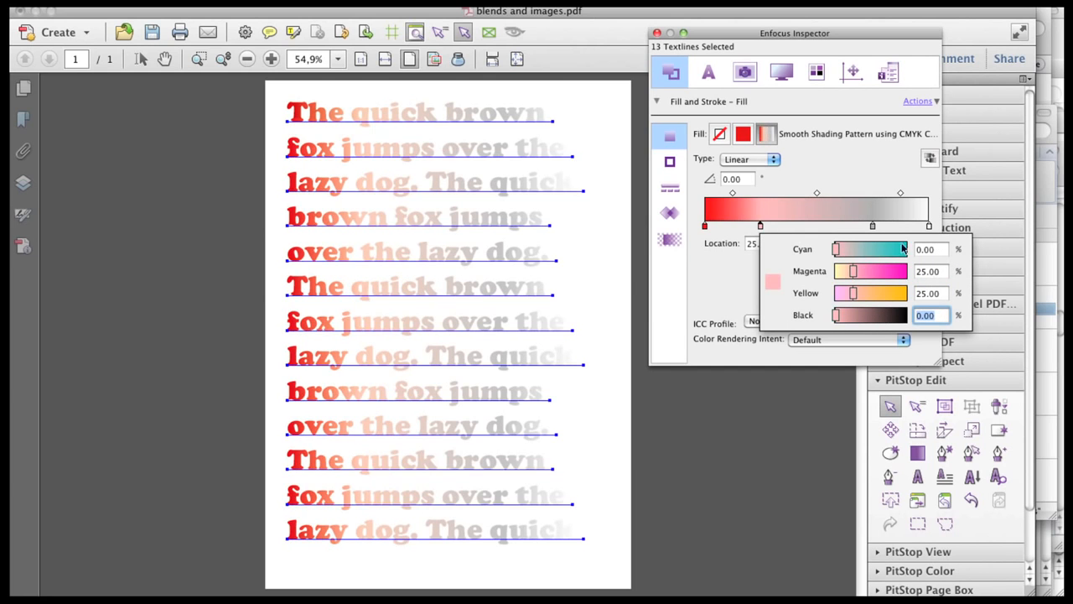
# Step: Set the colour stop at 75% to 100% magenta, 100% yellow and 0% black
pyautogui.click(871, 226)
pyautogui.click(1027, 272)
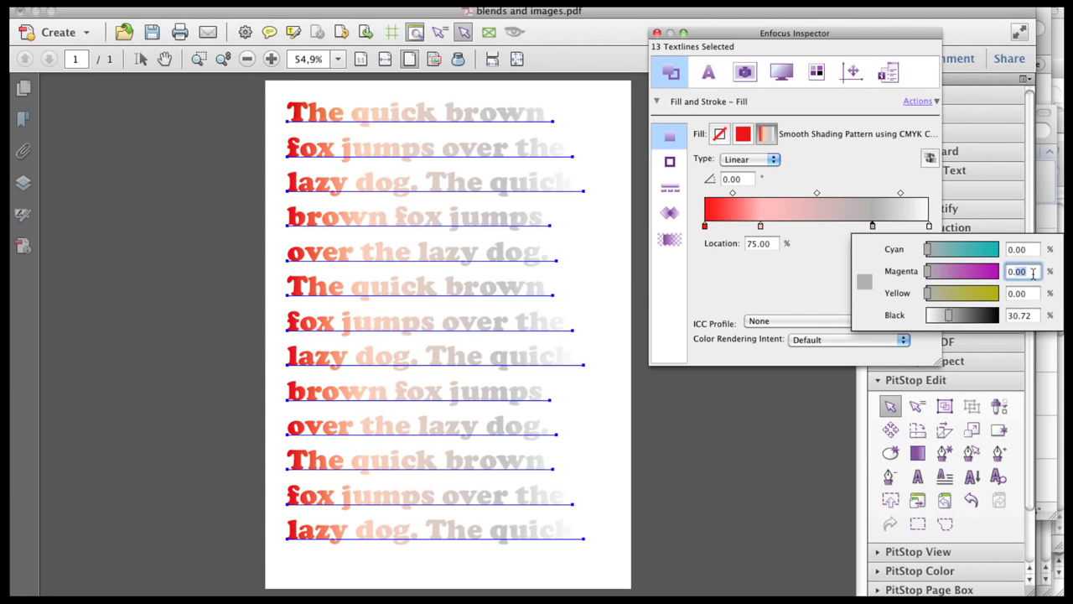
pyautogui.write('100')
pyautogui.press('Tab')
pyautogui.write('100')
pyautogui.press('Tab')
pyautogui.write('0')
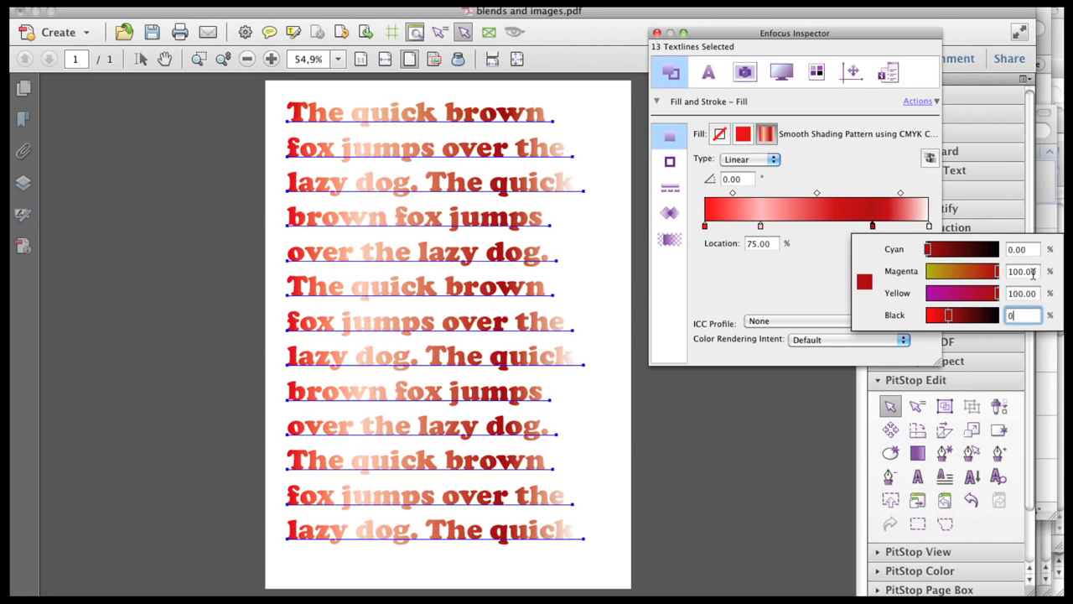
pyautogui.press('Return')
# Step: Set the gradient's end colour stop to 25% magenta and 25% yellow
pyautogui.click(929, 225)
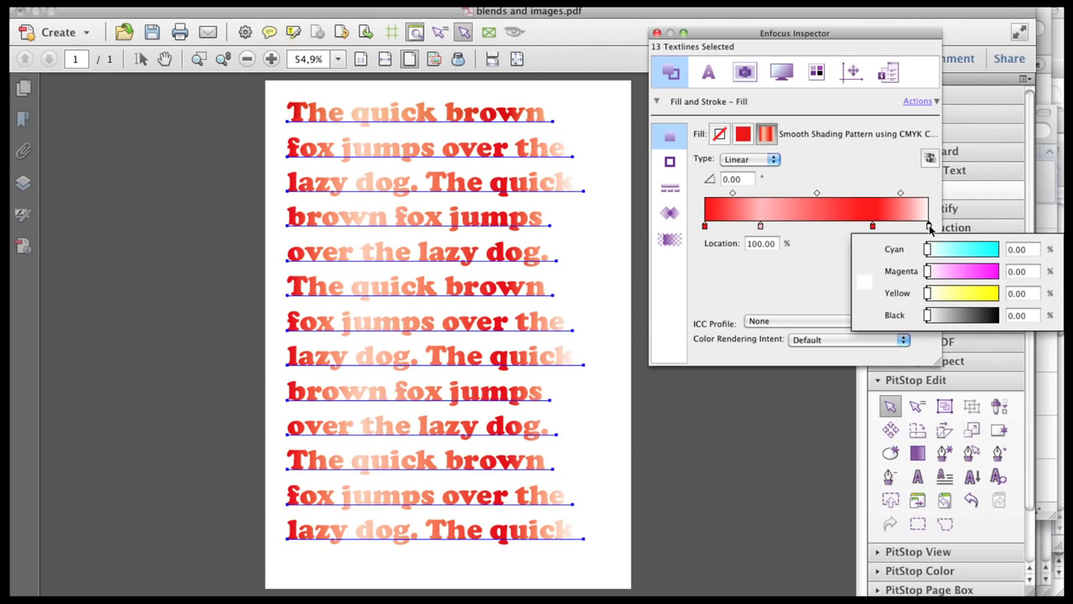
pyautogui.click(1024, 270)
pyautogui.write('100')
pyautogui.press('Tab')
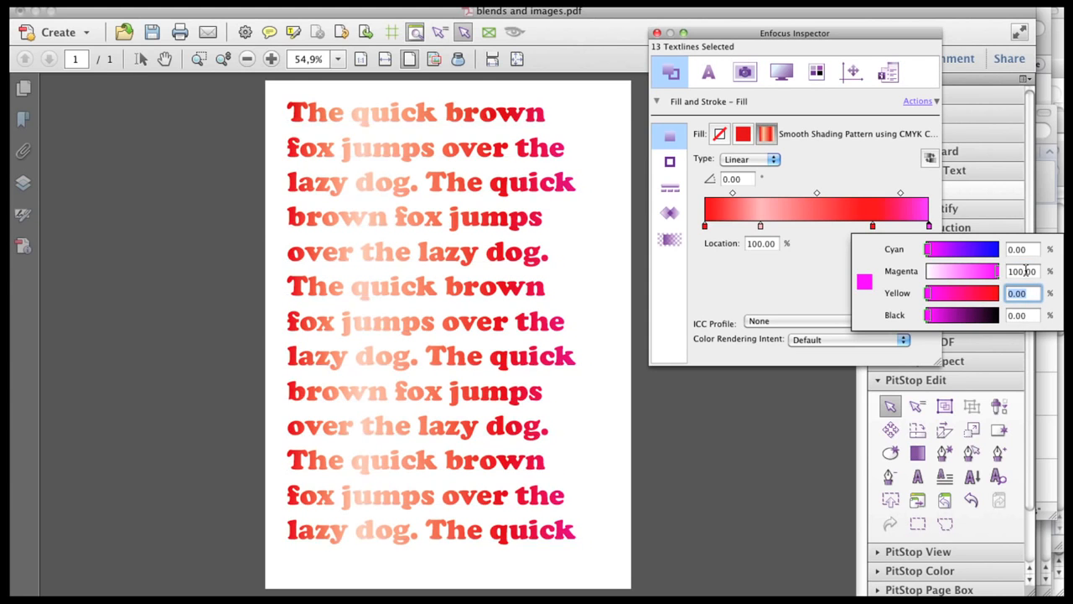
pyautogui.click(1025, 271)
pyautogui.write('25')
pyautogui.press('Tab')
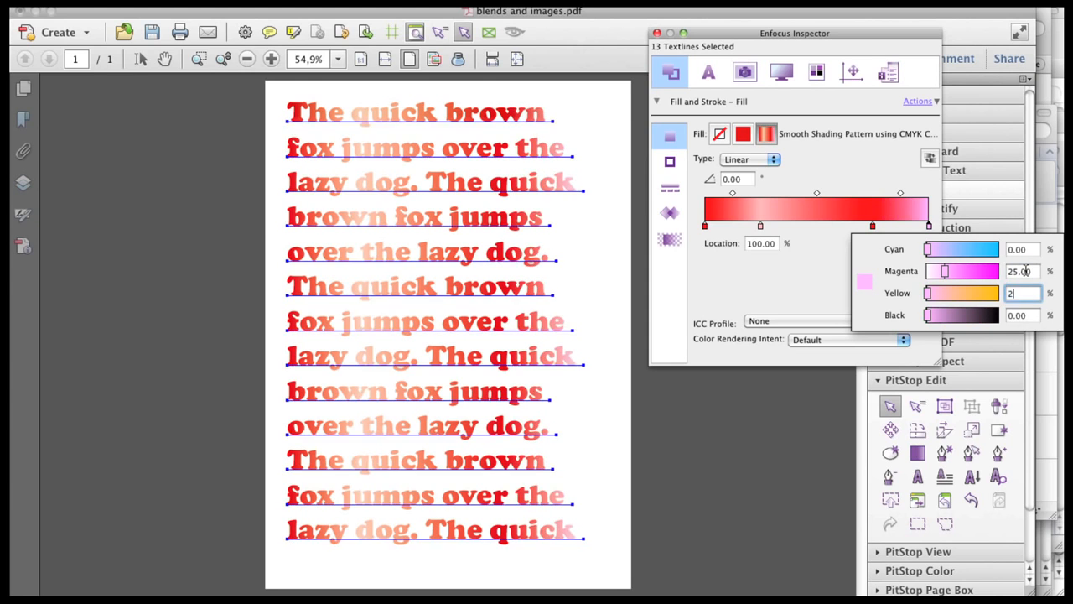
pyautogui.write('25')
pyautogui.press('Tab')
pyautogui.press('Return')
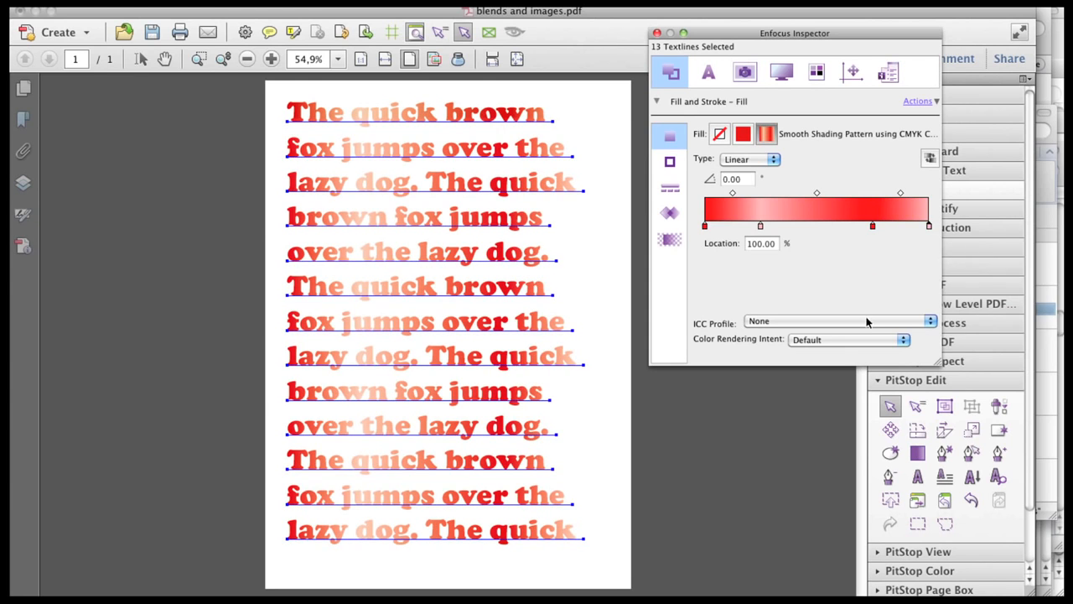
# Step: Set the location of the midpoint between the two intermediate colour stops to 75%
pyautogui.moveTo(816, 191); pyautogui.dragTo(785, 193)
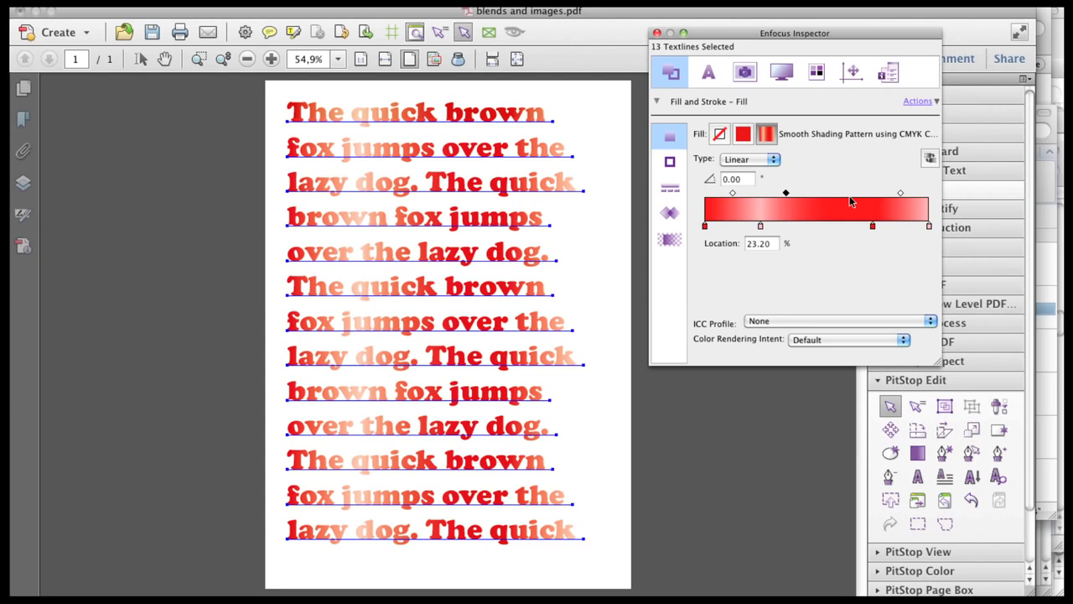
pyautogui.click(760, 243)
pyautogui.doubleClick(761, 243)
pyautogui.write('75')
pyautogui.press('Return')
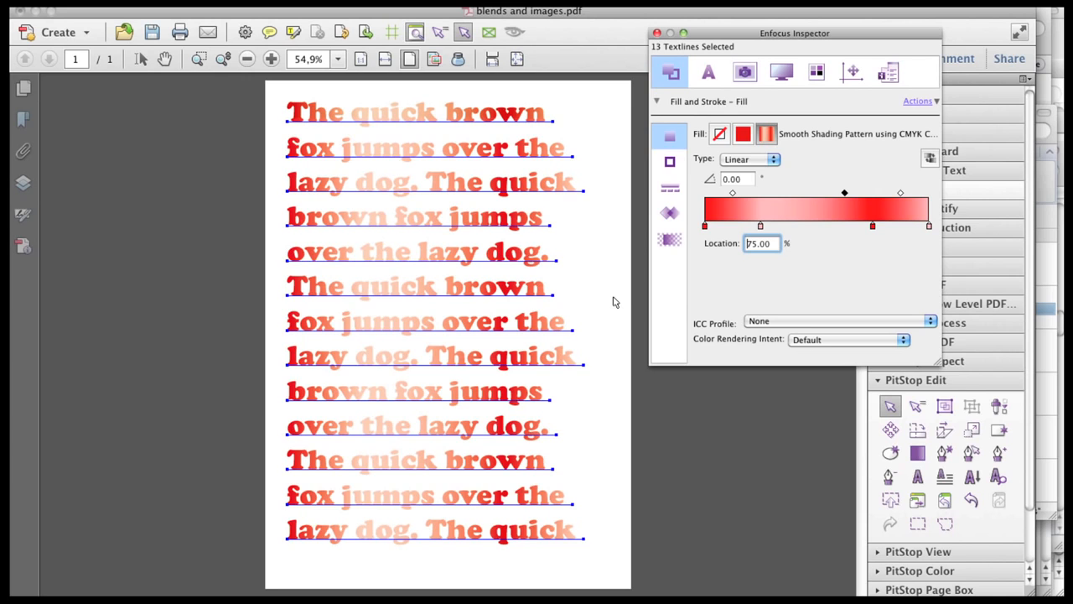
# Step: Try the gradient reversed and as a Radial type, restoring the original direction and the Linear type
pyautogui.click(930, 159)
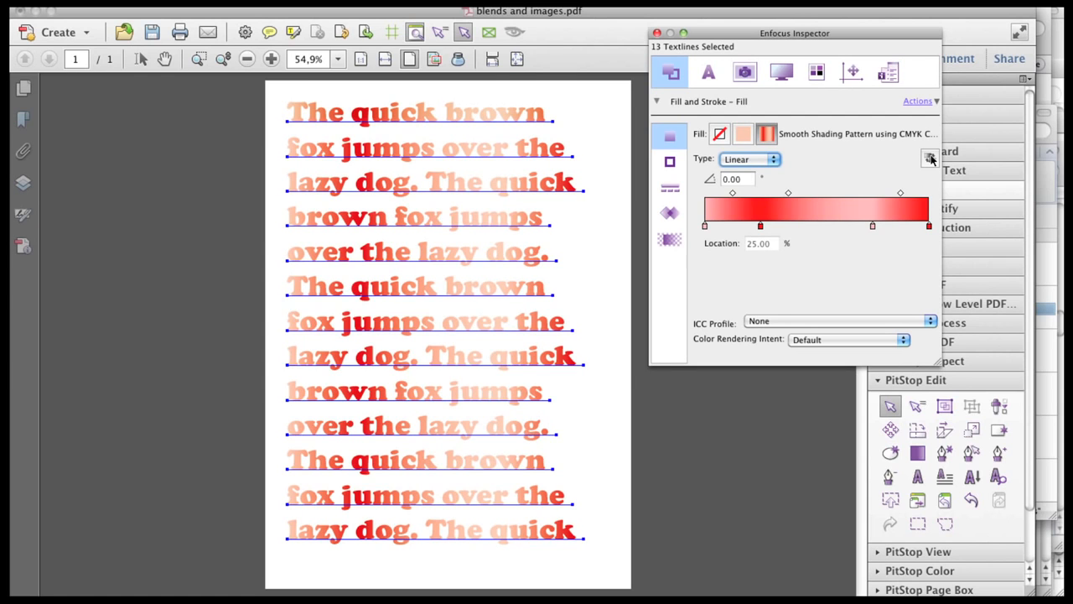
pyautogui.click(929, 159)
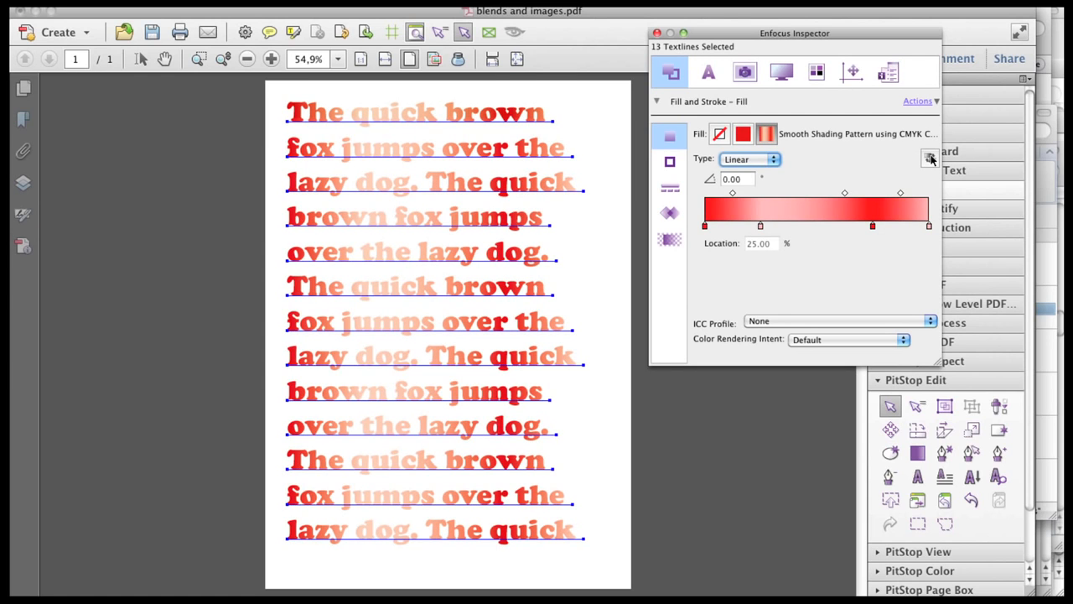
pyautogui.click(749, 160)
pyautogui.click(747, 170)
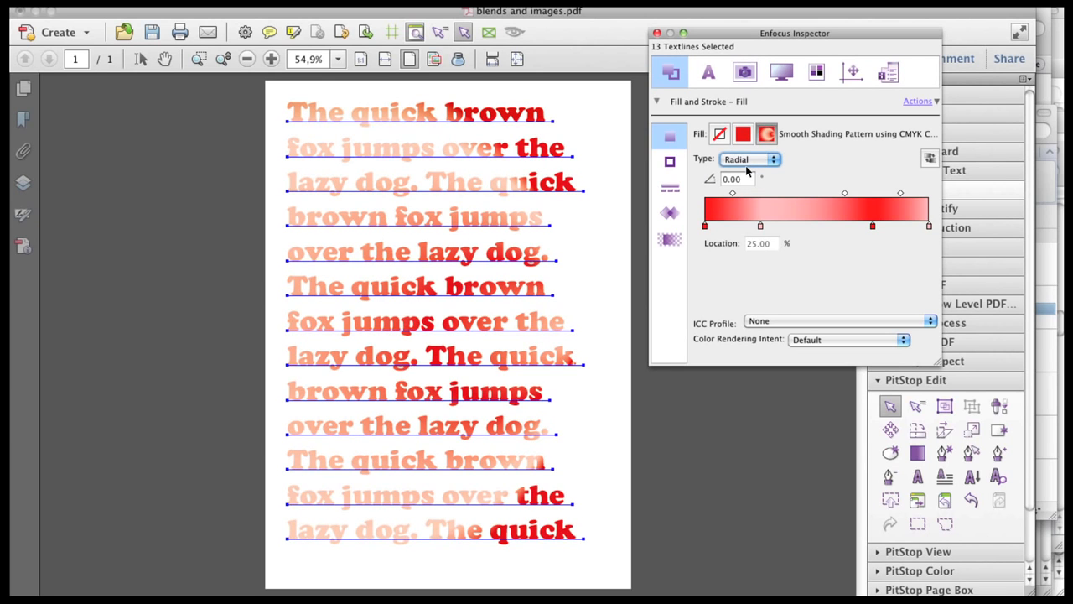
pyautogui.click(748, 161)
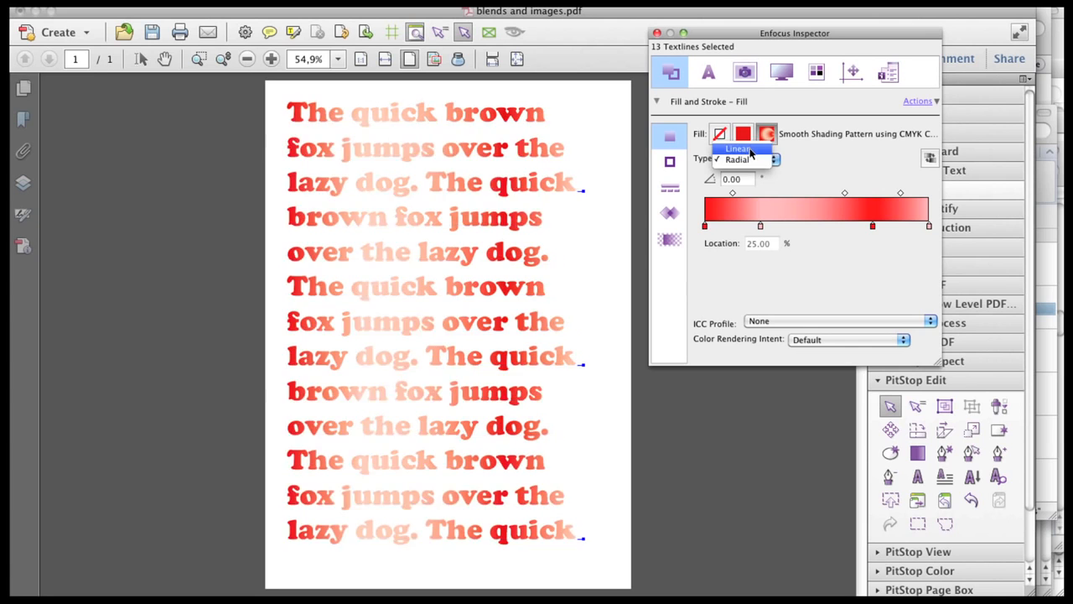
pyautogui.click(738, 149)
# Step: Try gradient angles of 45 and 90 degrees, and set the angle back to 0
pyautogui.doubleClick(739, 179)
pyautogui.write('45')
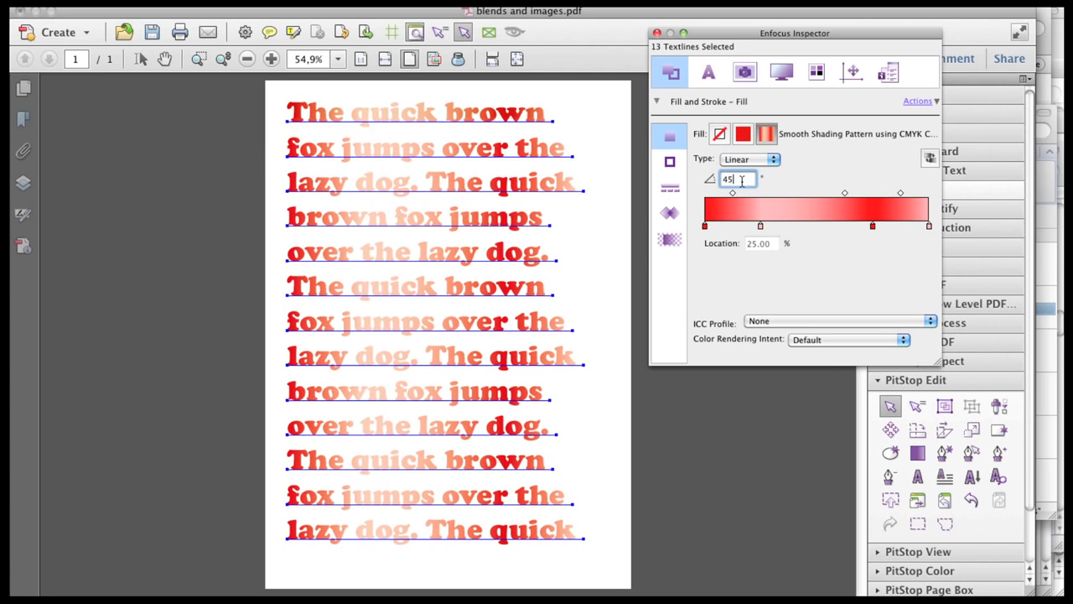
pyautogui.press('Return')
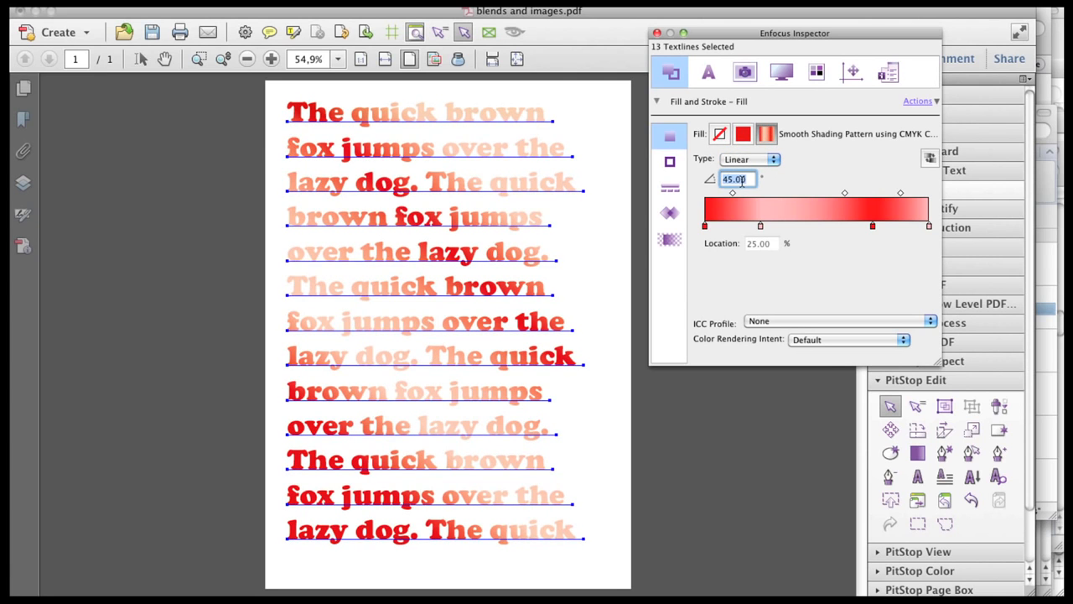
pyautogui.write('90')
pyautogui.press('Return')
pyautogui.write('0')
pyautogui.press('Return')
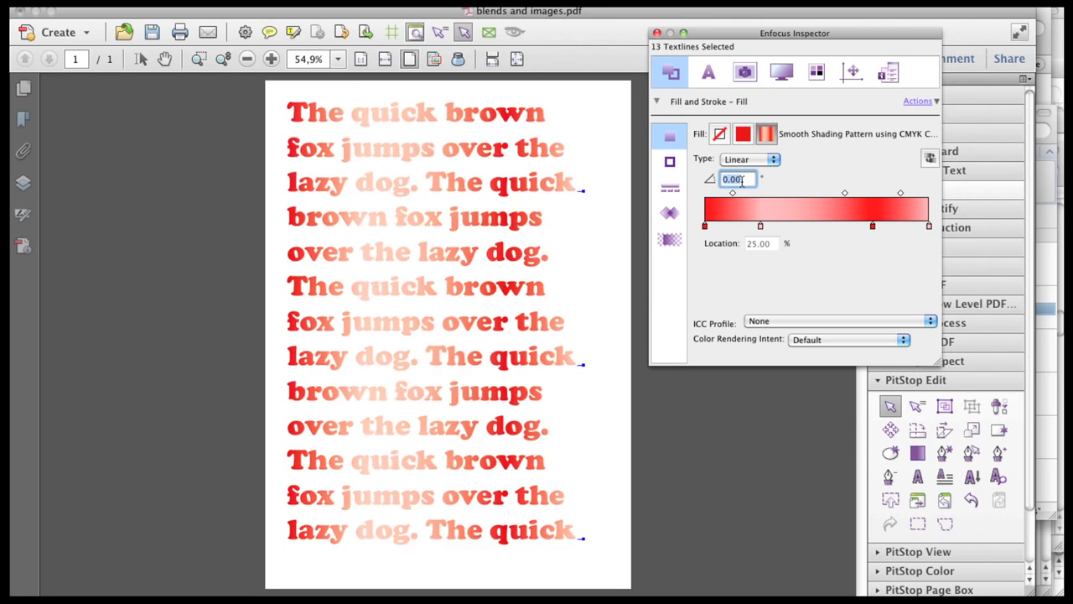
pyautogui.click(741, 180)
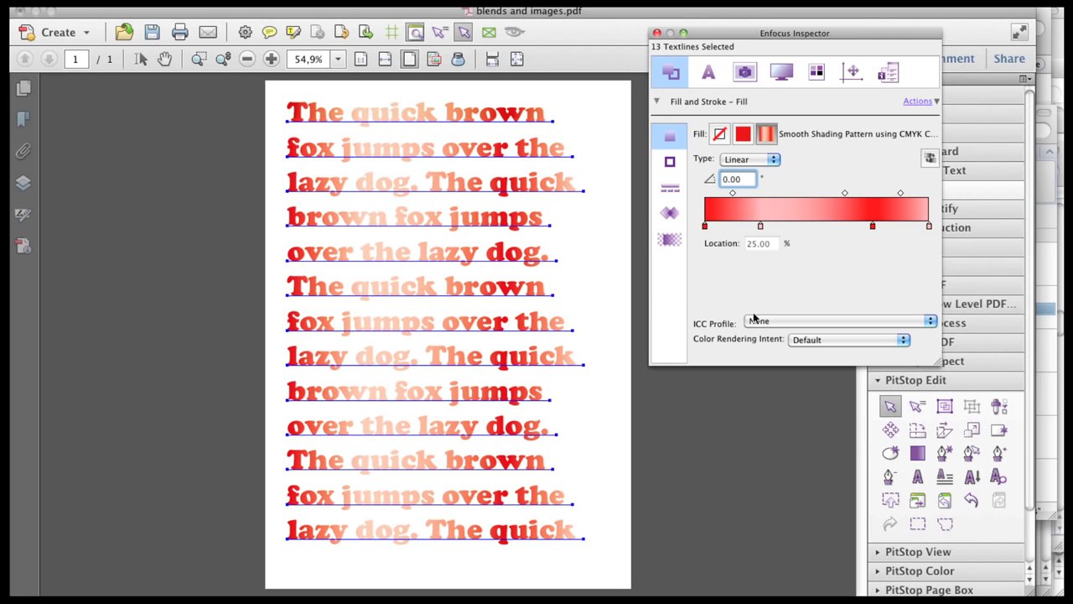
# Step: Reposition both ends of the gradient line on the page so it runs diagonally upward at about 48 degrees
pyautogui.click(919, 455)
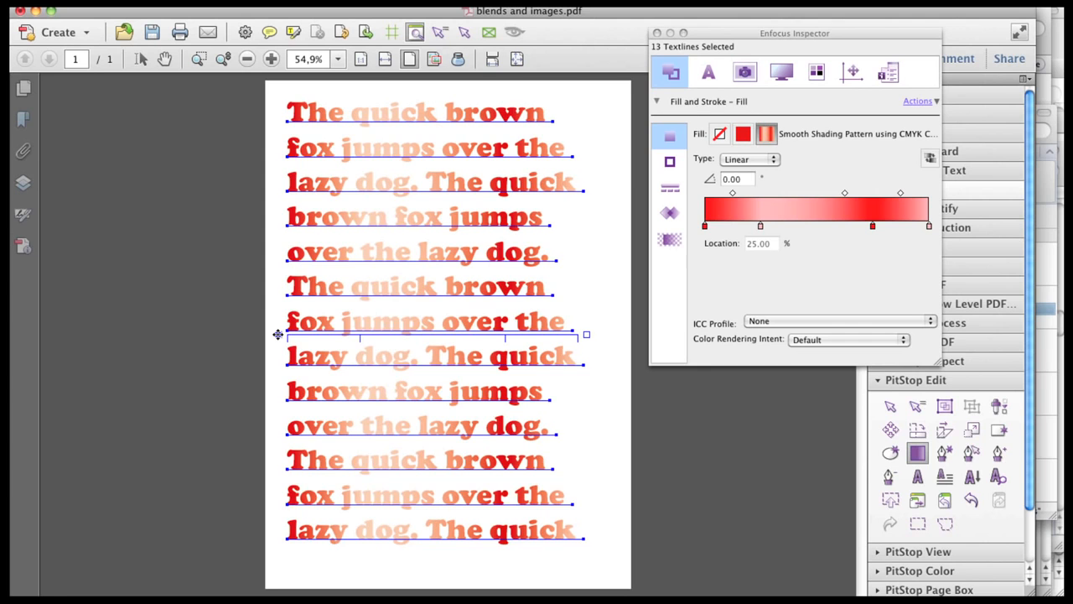
pyautogui.moveTo(277, 334); pyautogui.dragTo(304, 467)
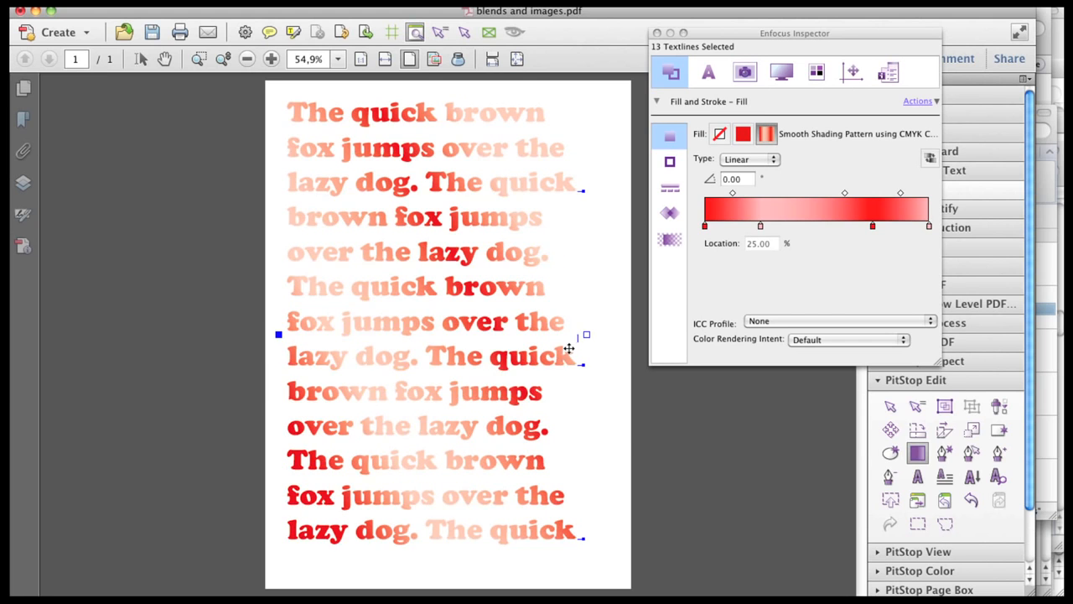
pyautogui.moveTo(585, 338); pyautogui.dragTo(556, 204)
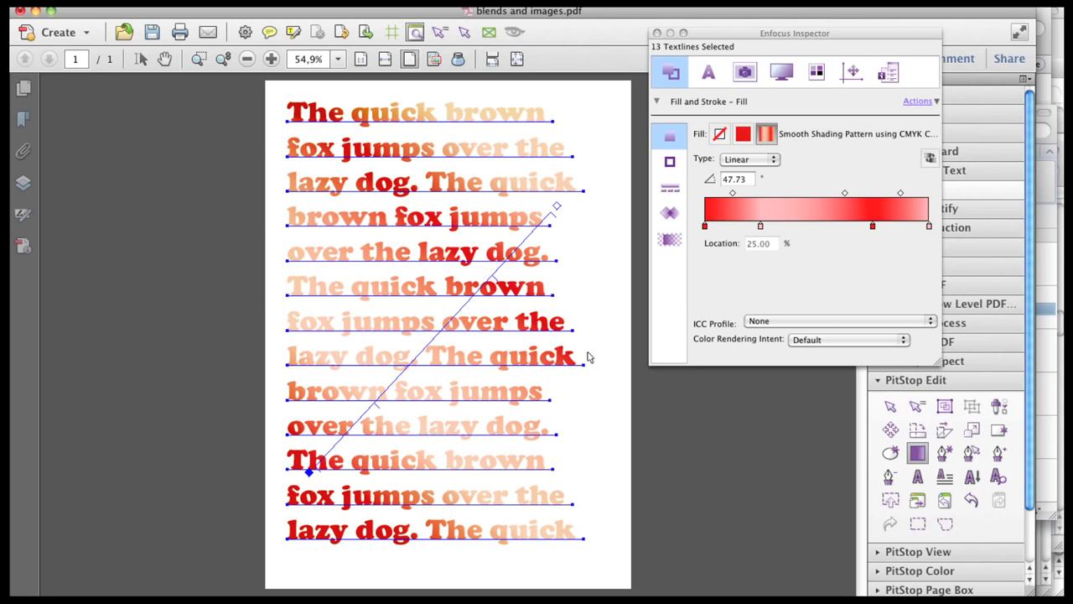
# Step: Move the red intermediate colour stop along the gradient line on the page towards the line's middle
pyautogui.click(503, 283)
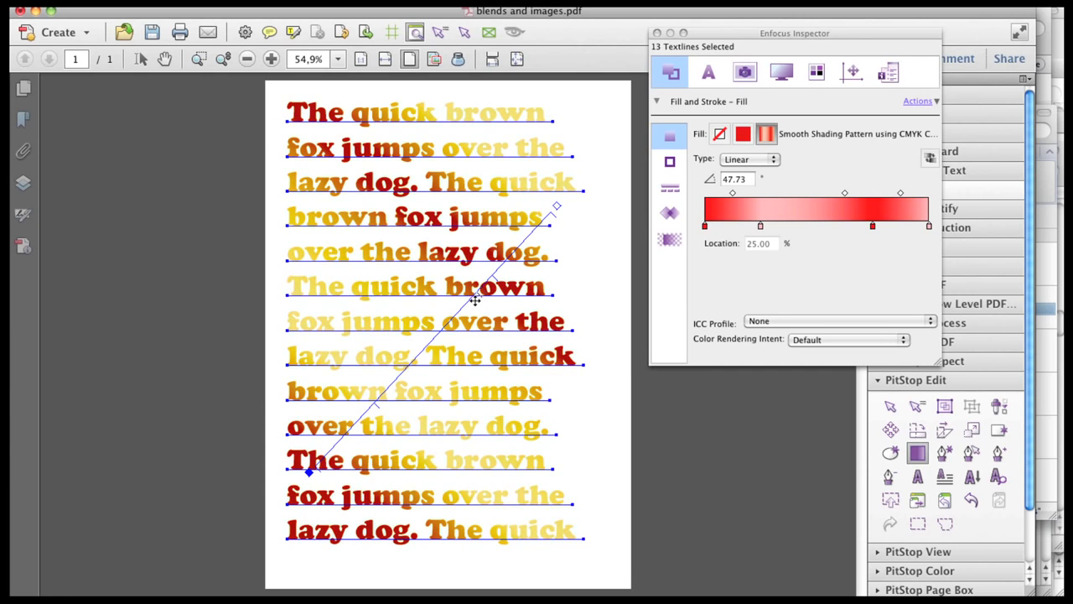
pyautogui.moveTo(468, 306); pyautogui.dragTo(466, 306)
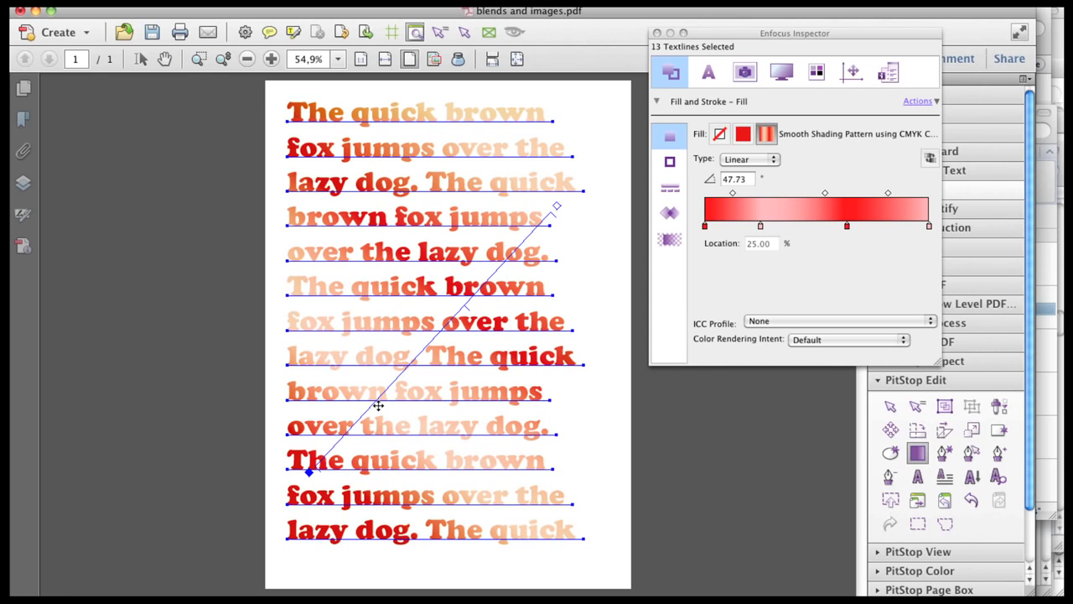
# Step: Move the pale intermediate colour stop along the gradient line on the page towards the line's middle
pyautogui.moveTo(377, 406); pyautogui.dragTo(452, 388)
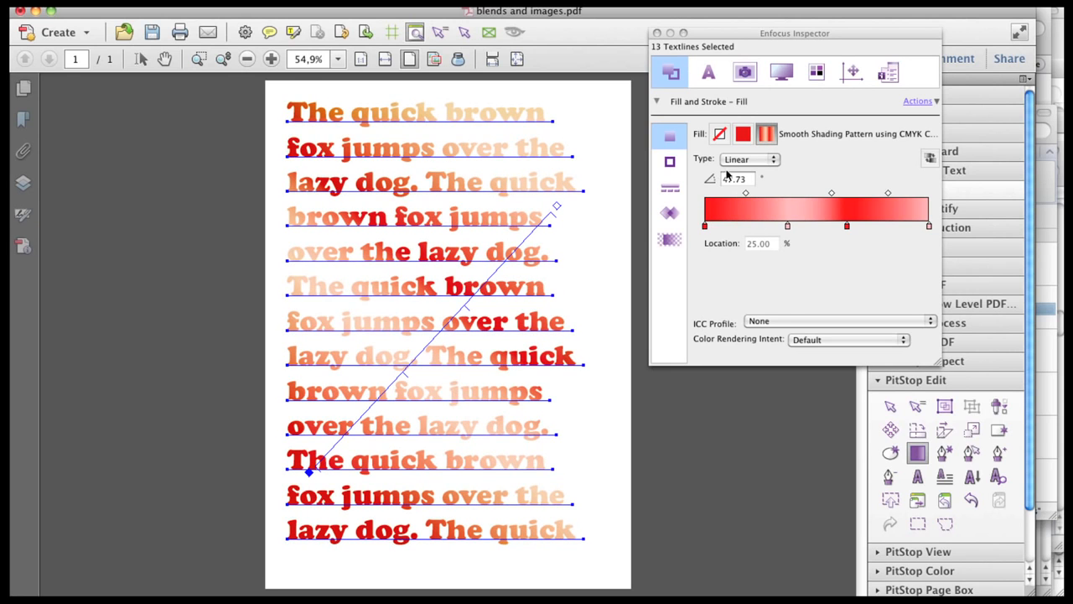
# Step: Change the text gradient to the Radial type and move its centre up along the line towards the middle of the page
pyautogui.click(756, 161)
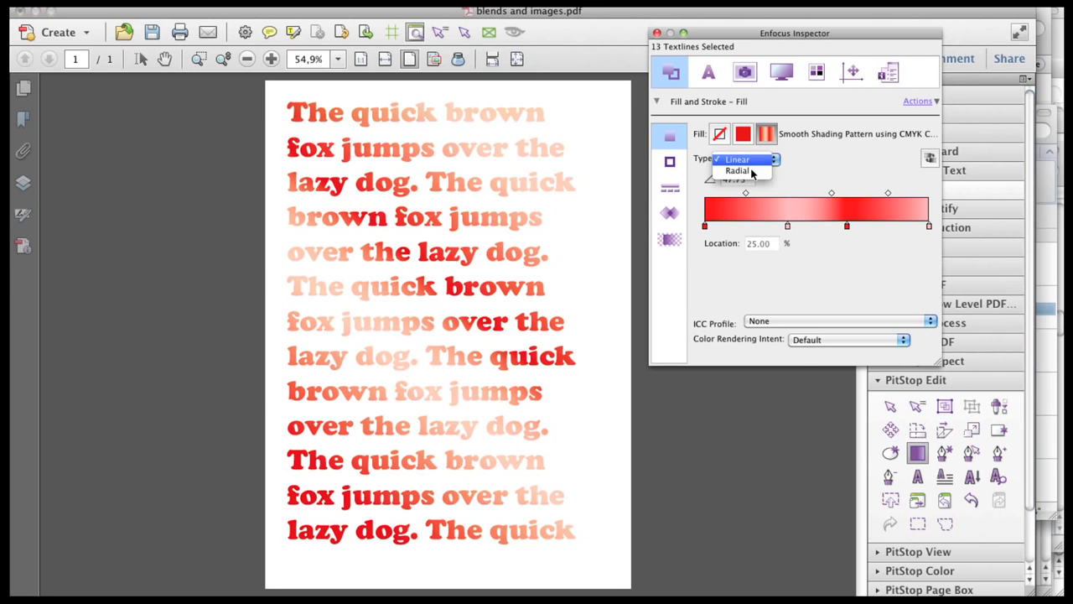
pyautogui.click(737, 170)
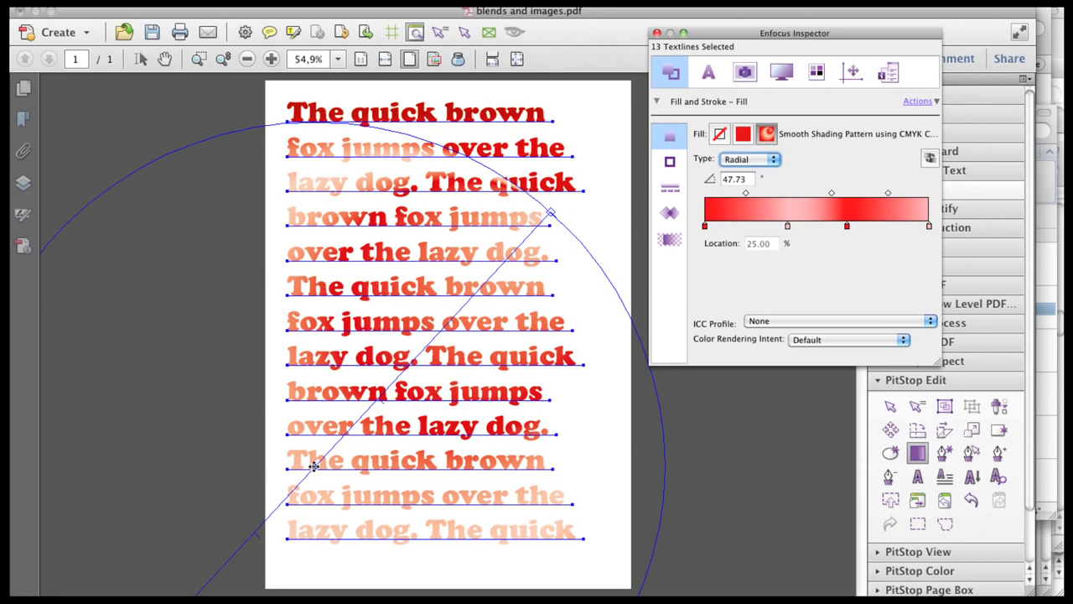
pyautogui.moveTo(315, 466); pyautogui.dragTo(406, 367)
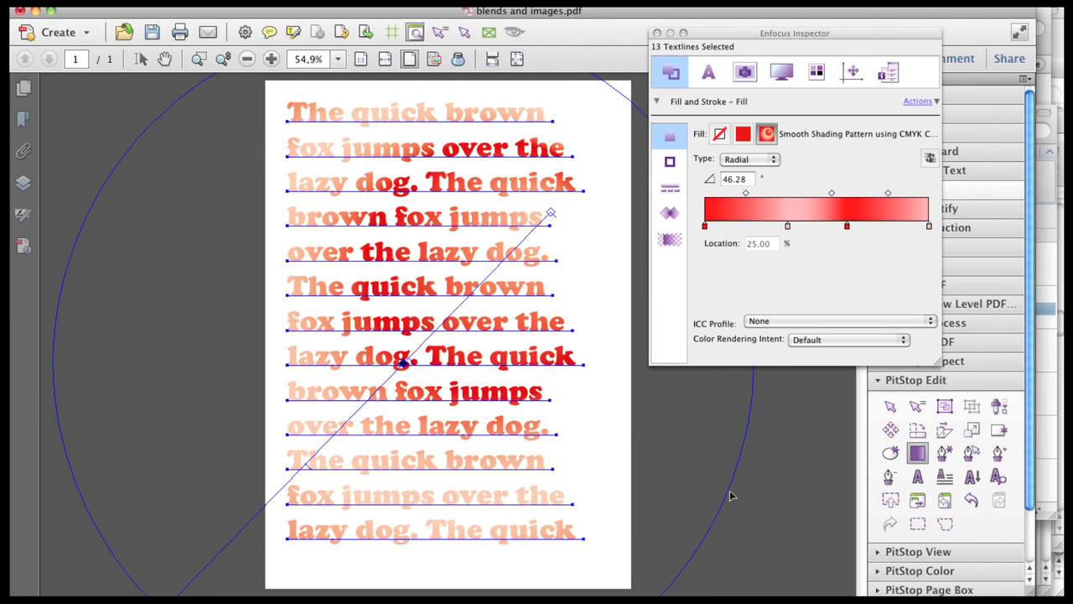
pyautogui.moveTo(732, 495); pyautogui.dragTo(659, 453)
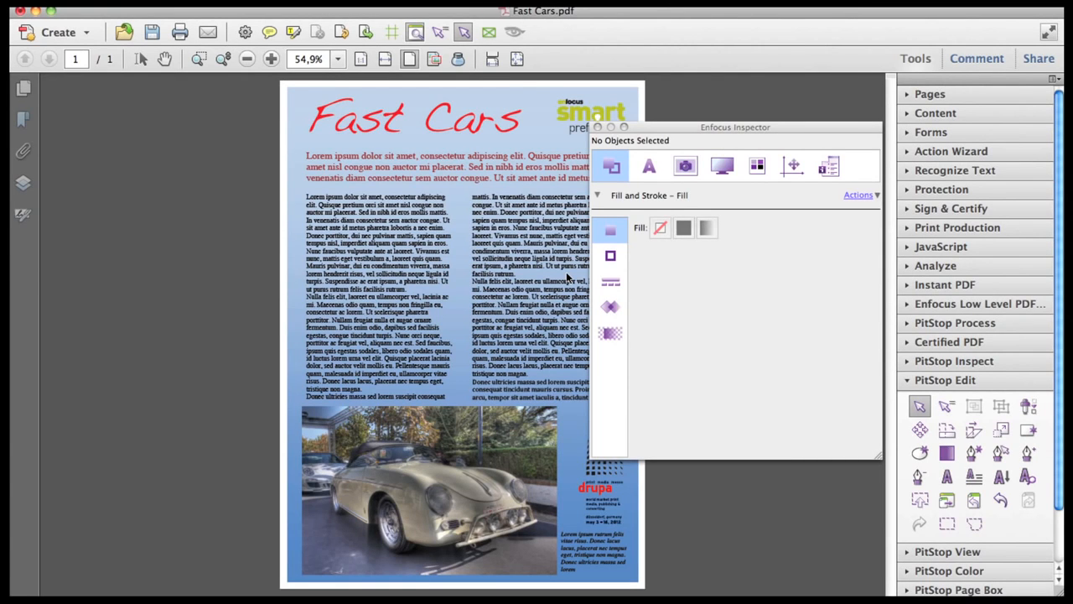
# Step: Delete the three stacked background objects behind the Fast Cars page content: the two images and the pale green path
pyautogui.click(523, 100)
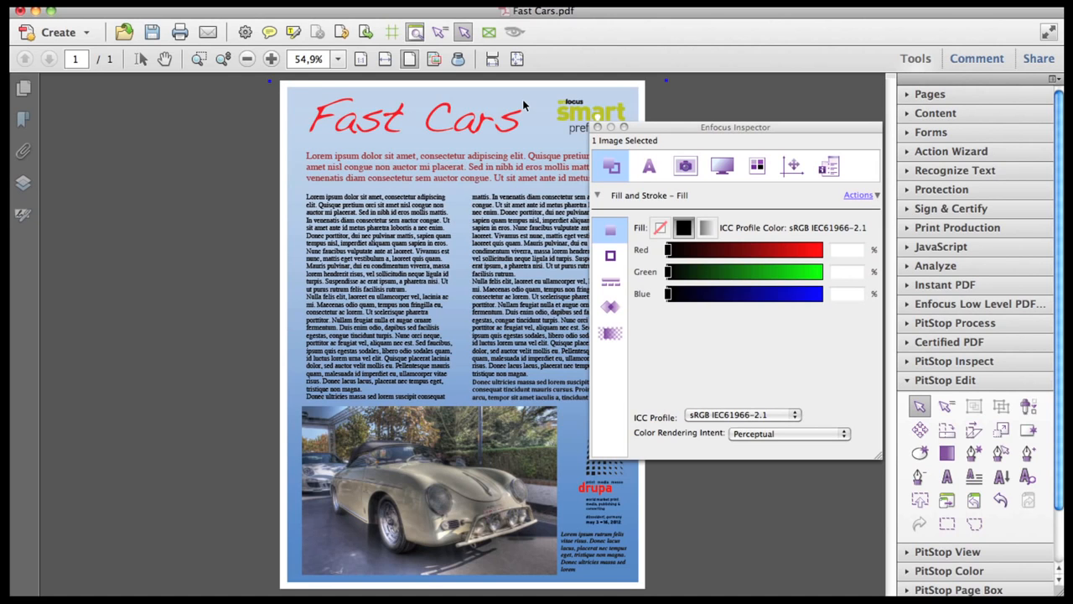
pyautogui.press('Delete')
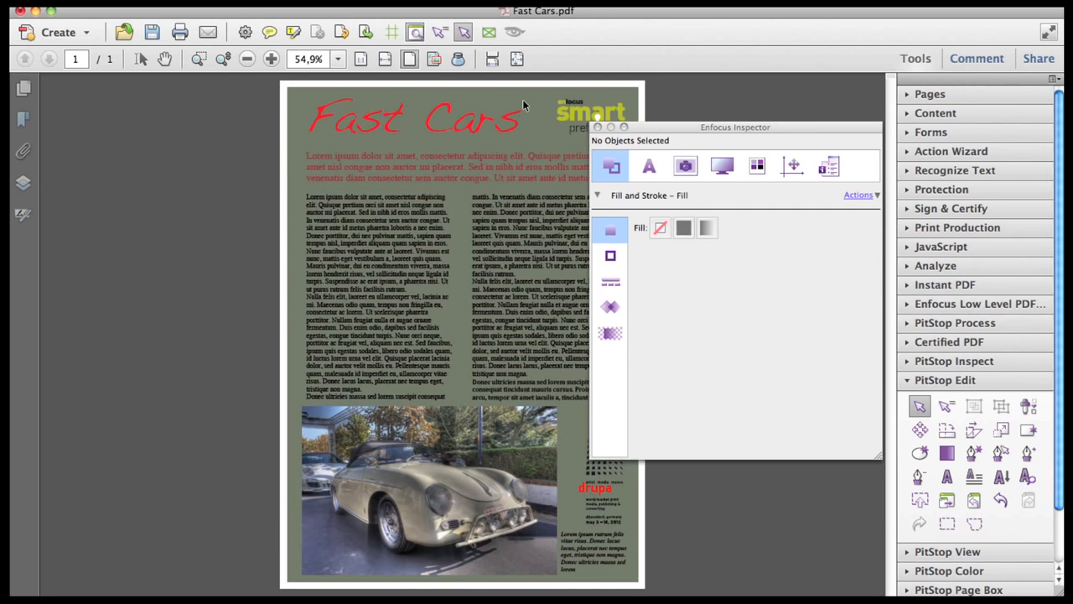
pyautogui.click(523, 101)
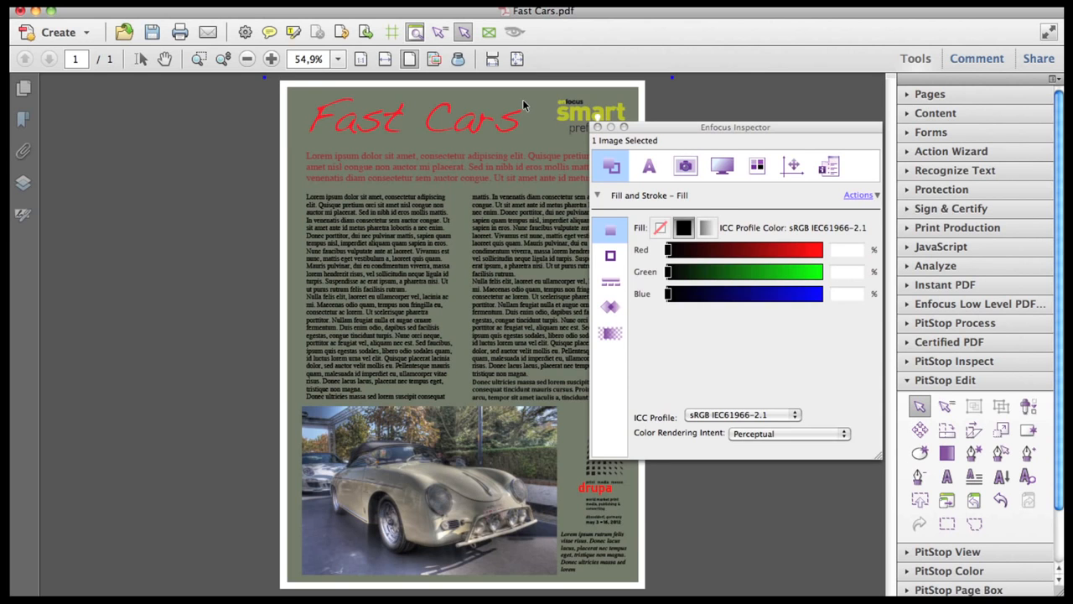
pyautogui.press('Delete')
pyautogui.click(523, 104)
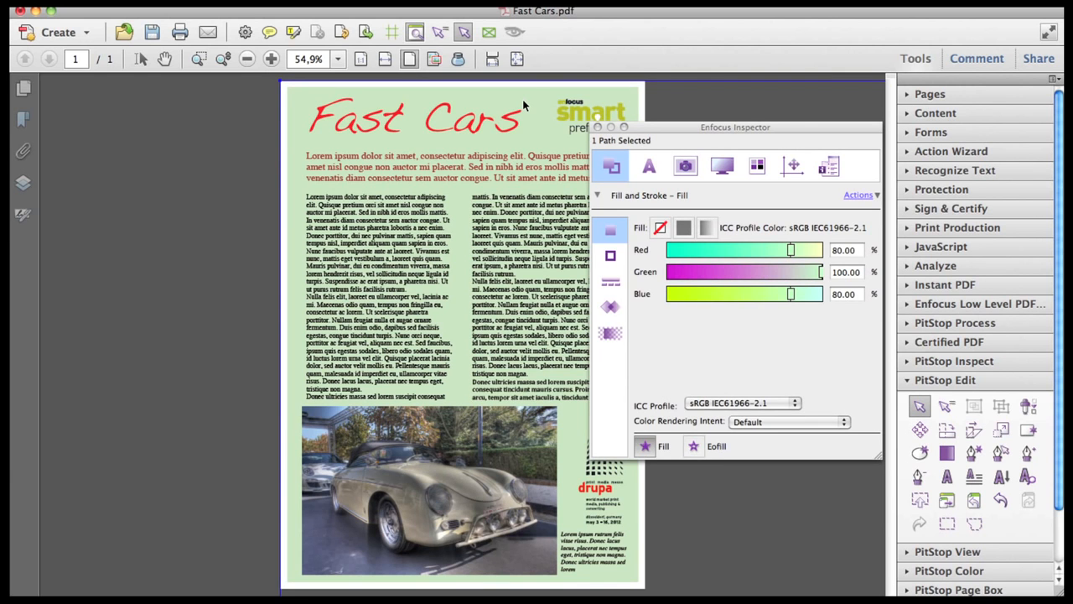
pyautogui.press('Delete')
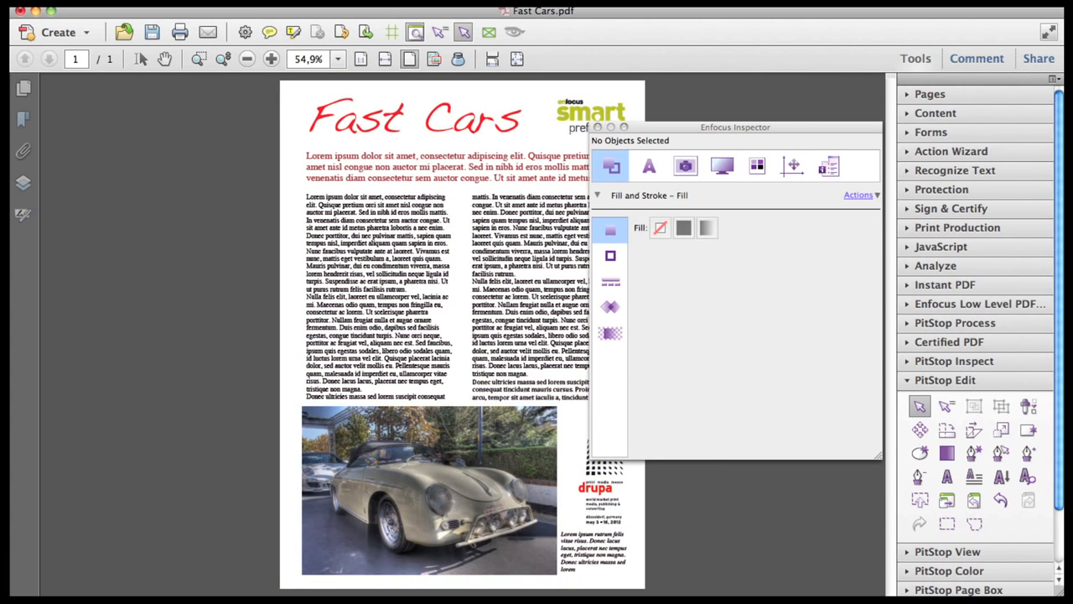
# Step: Run the QuickRun favorite "Improve my office document" on the Fast Cars PDF
pyautogui.click(308, 1)
pyautogui.moveTo(334, 82)
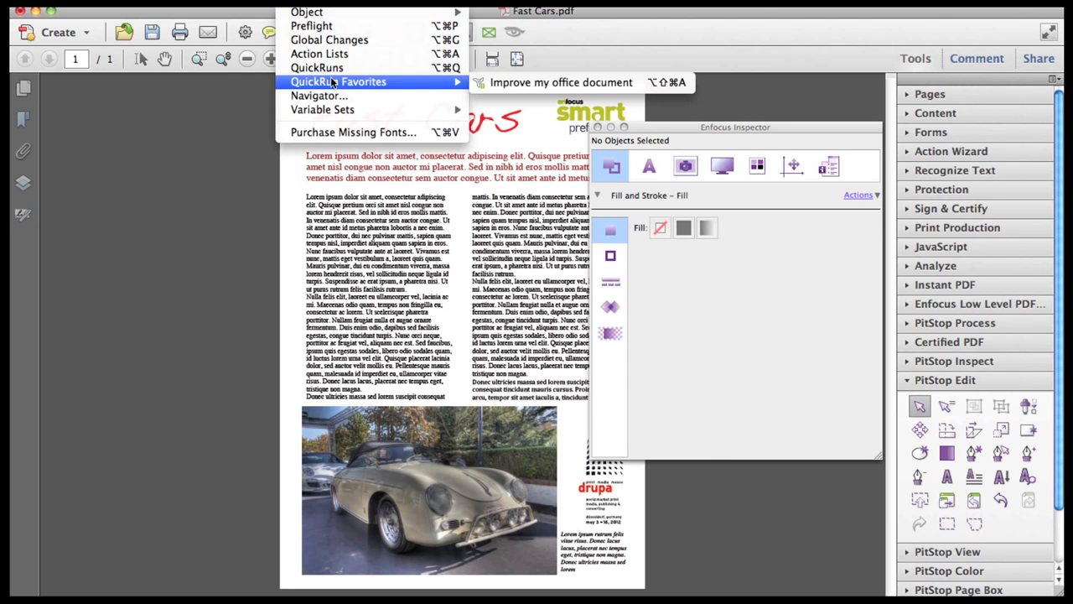
pyautogui.click(506, 82)
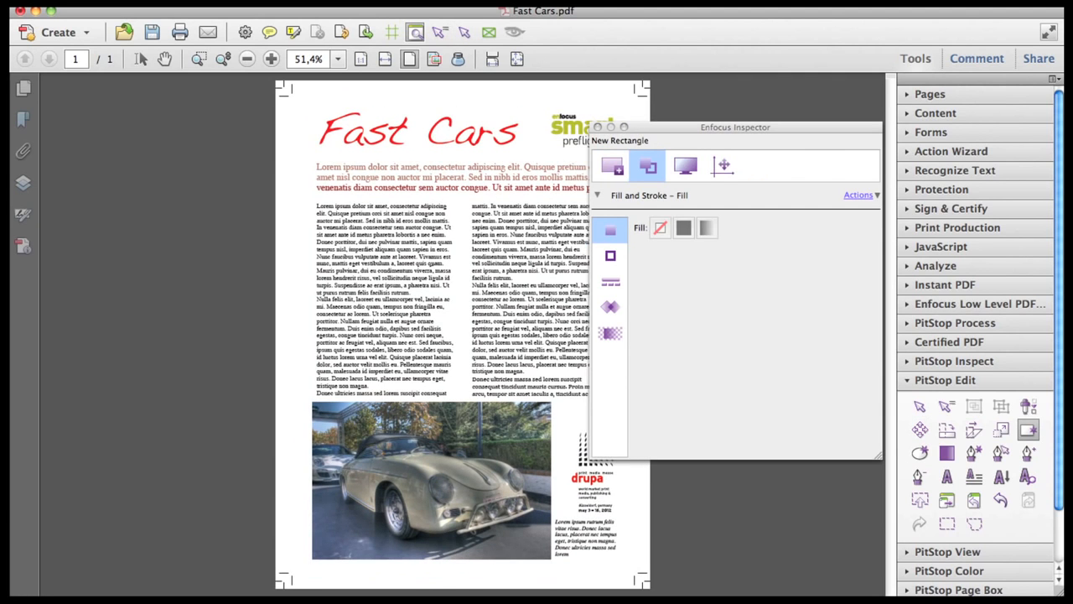
# Step: Draw a rectangle over the whole layout, out to just inside the page edges, and give it a linear gradient fill
pyautogui.moveTo(282, 86); pyautogui.dragTo(642, 581)
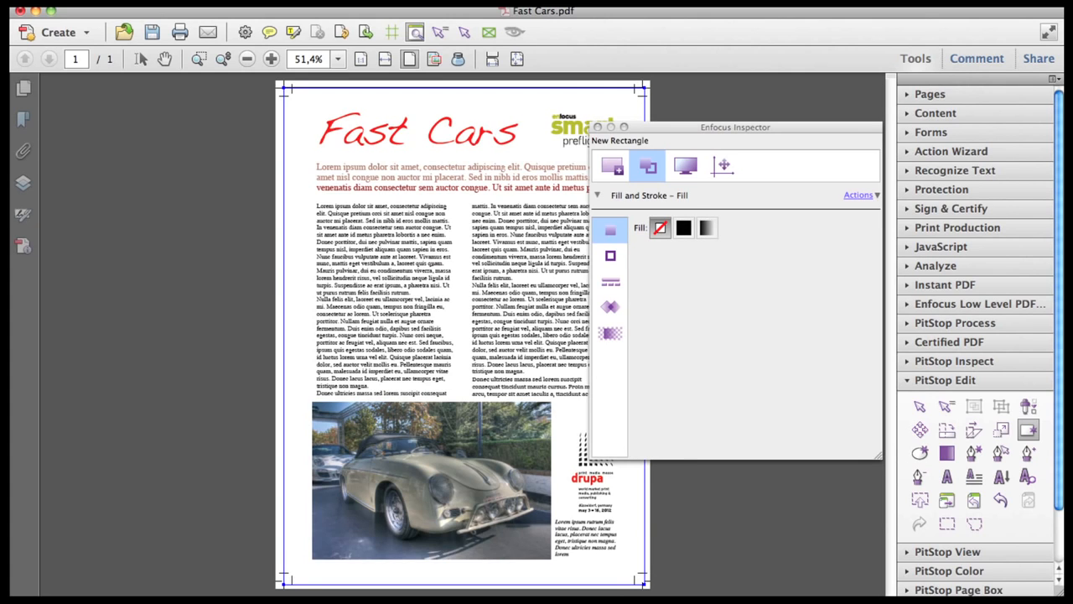
pyautogui.click(711, 229)
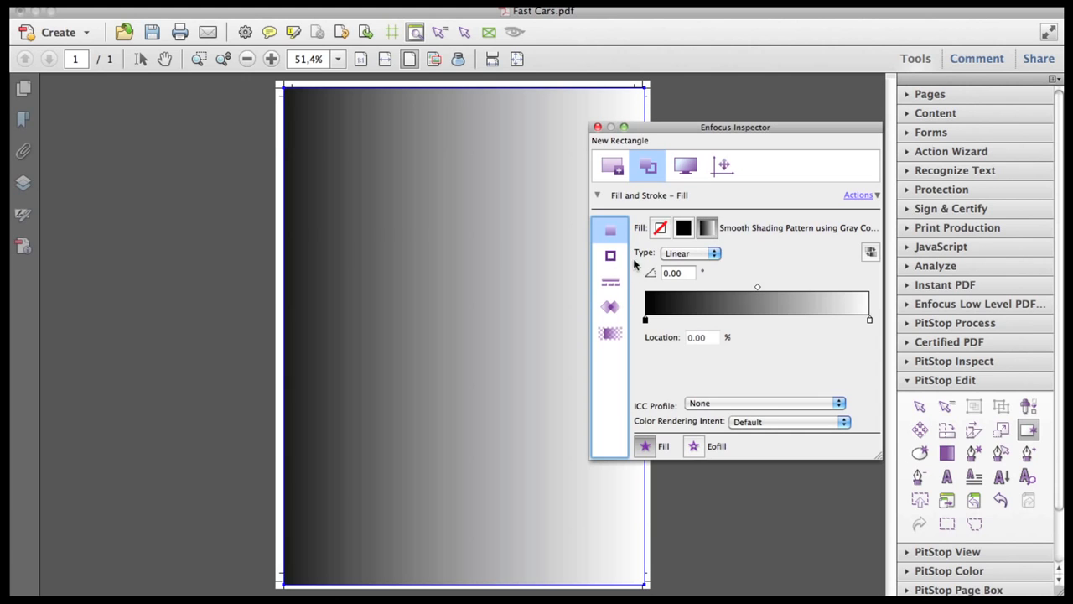
pyautogui.click(676, 273)
# Step: Convert the rectangle's gray gradient to the spot colour PANTONE Reflex Blue C
pyautogui.click(864, 196)
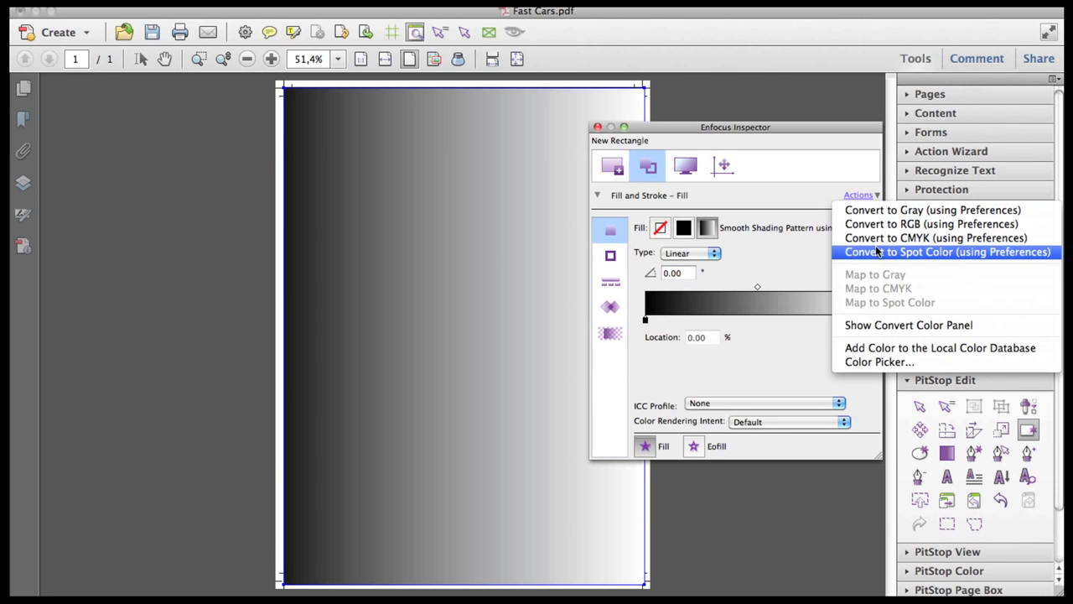
pyautogui.click(876, 248)
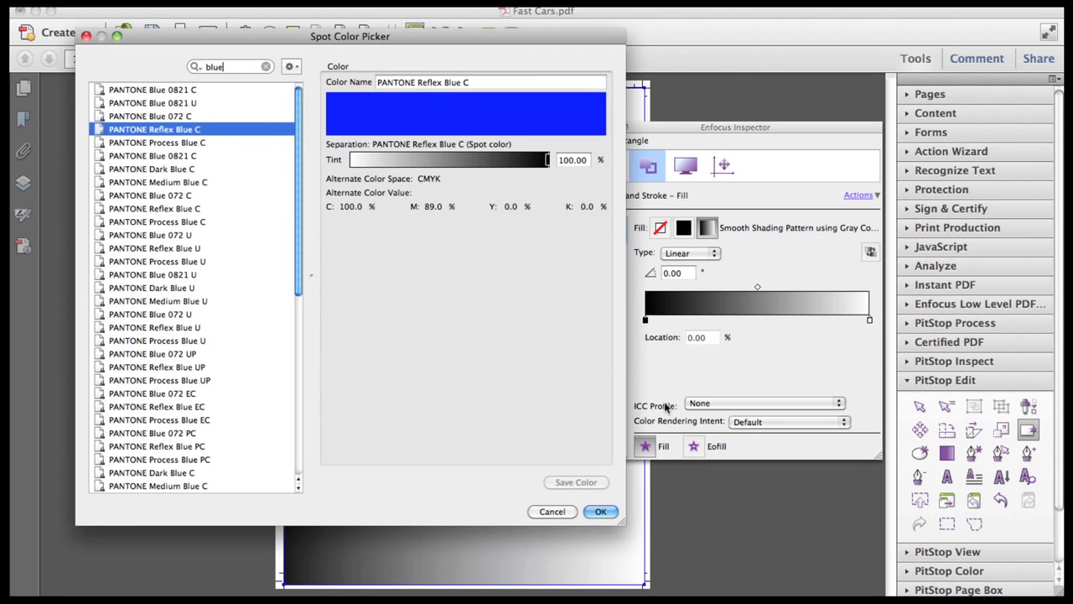
pyautogui.click(600, 512)
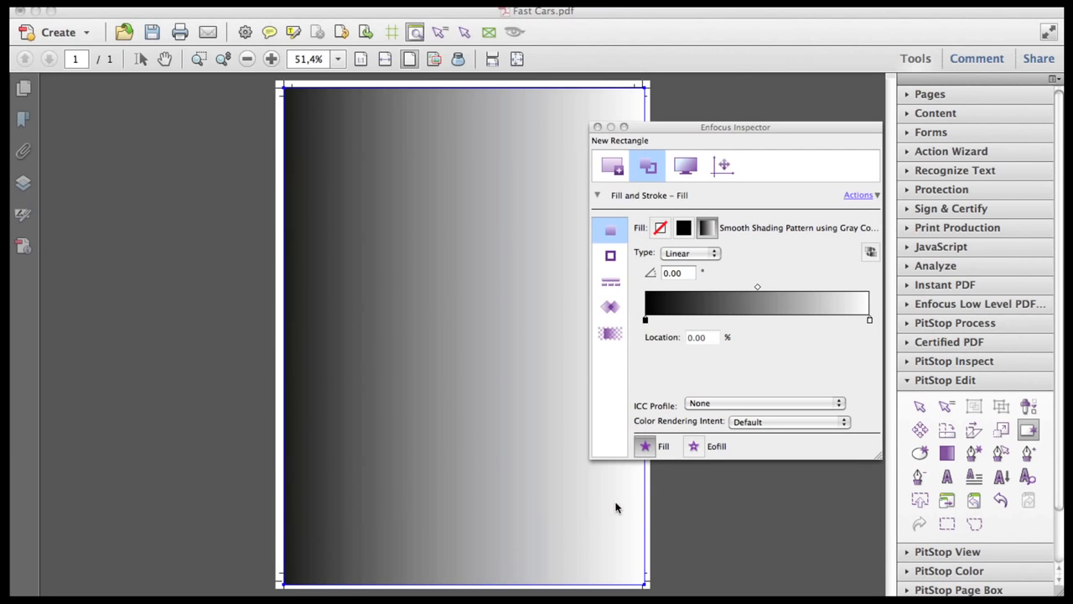
# Step: Set the rectangle's gradient angle to 90 degrees
pyautogui.doubleClick(675, 272)
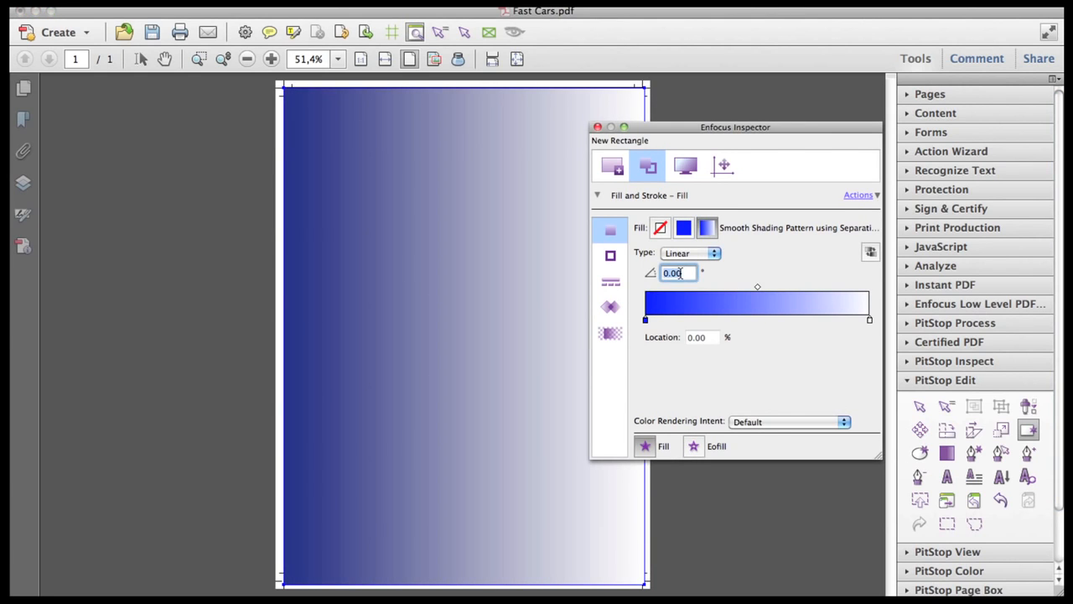
pyautogui.write('90')
pyautogui.press('Return')
# Step: Set the gradient's start stop to 65% brightness and its end stop to 15% brightness
pyautogui.click(646, 320)
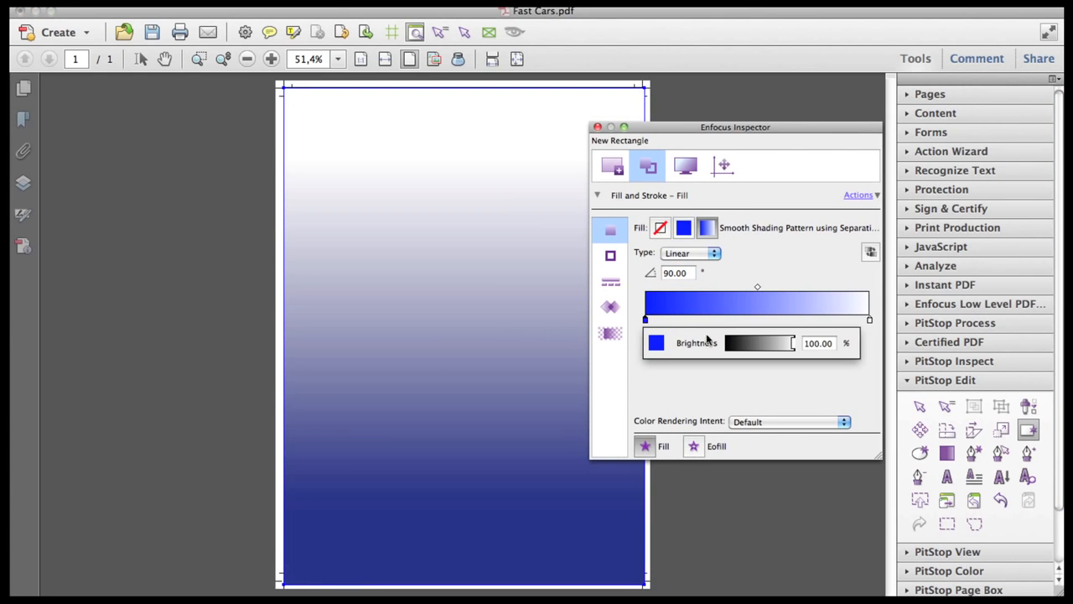
pyautogui.doubleClick(819, 343)
pyautogui.write('60')
pyautogui.press('Return')
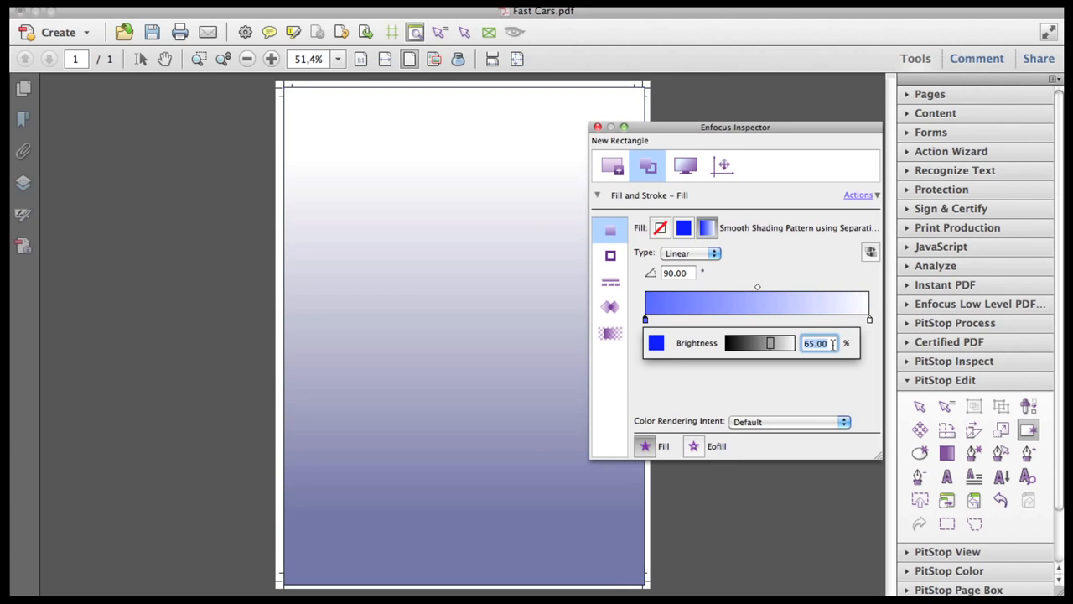
pyautogui.click(869, 320)
pyautogui.doubleClick(1022, 343)
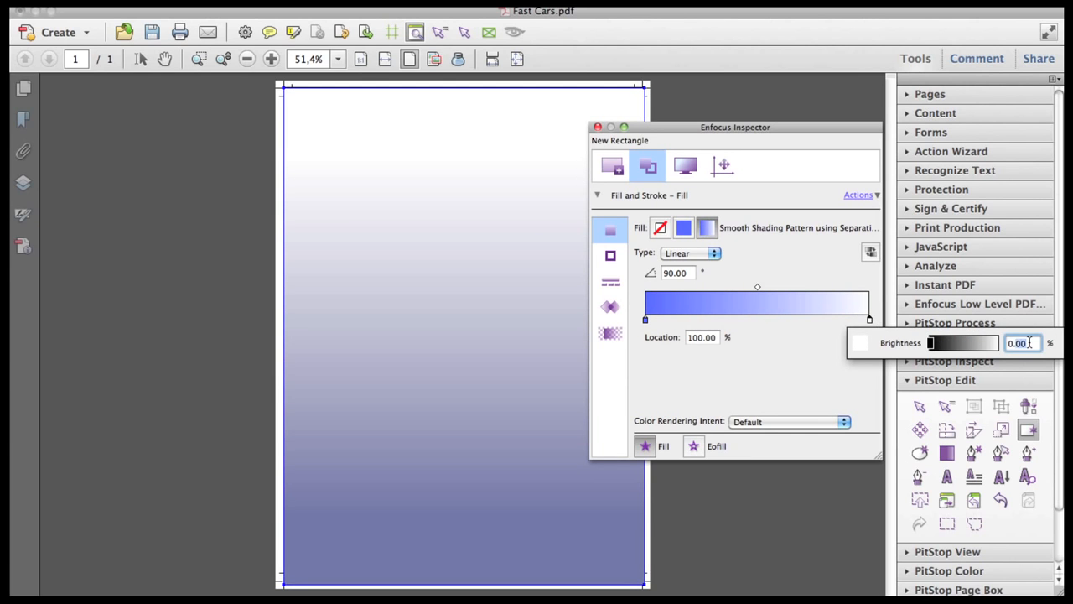
pyautogui.write('15')
pyautogui.press('Return')
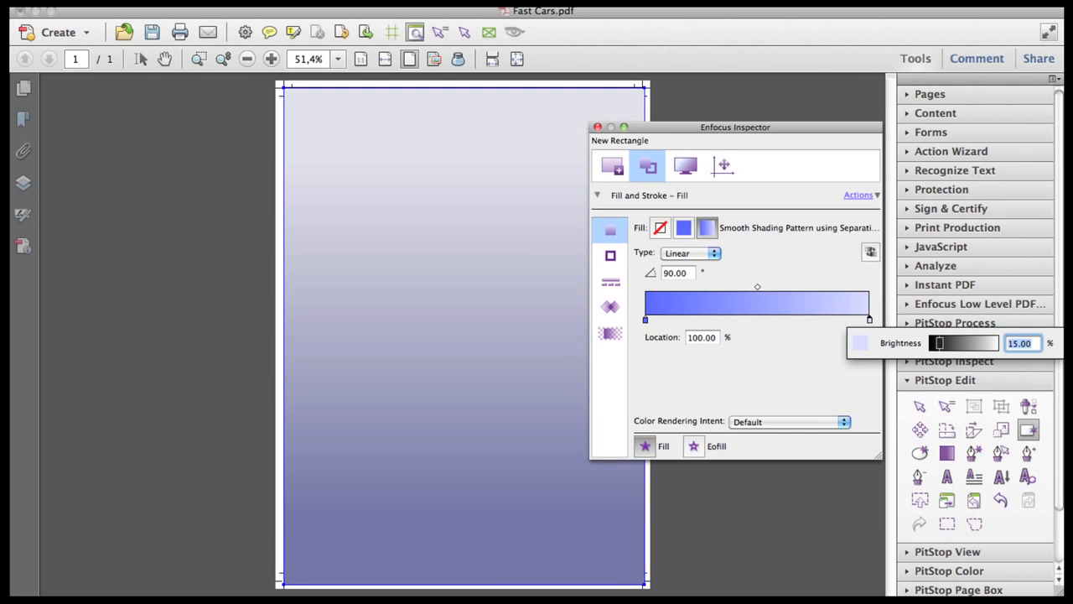
# Step: Select the gradient rectangle and send it to the back, behind the page's text and images
pyautogui.click(464, 32)
pyautogui.click(408, 166)
pyautogui.rightClick(409, 166)
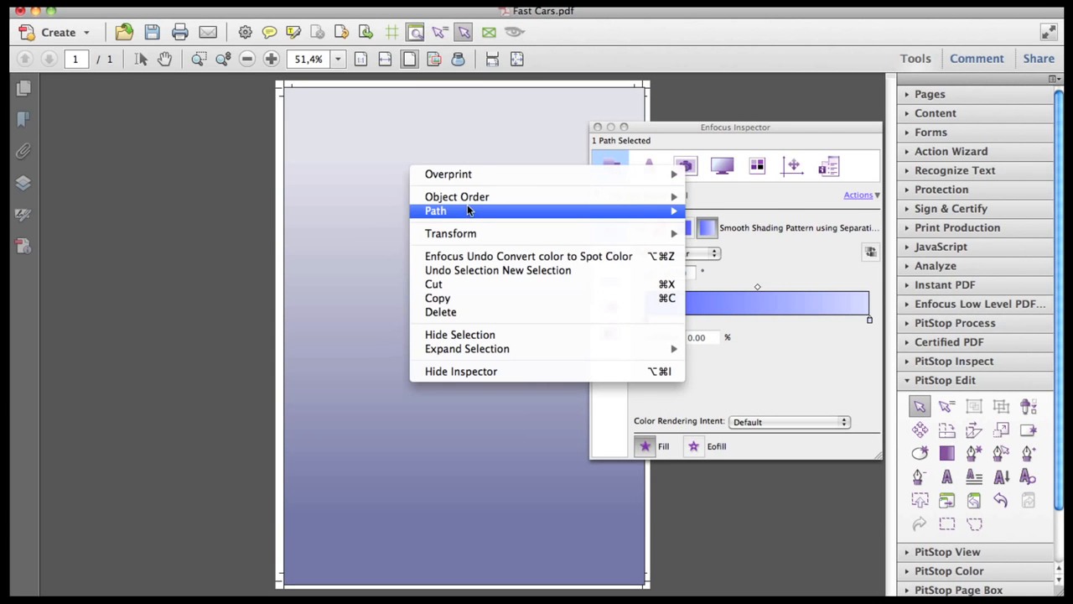
pyautogui.moveTo(483, 201)
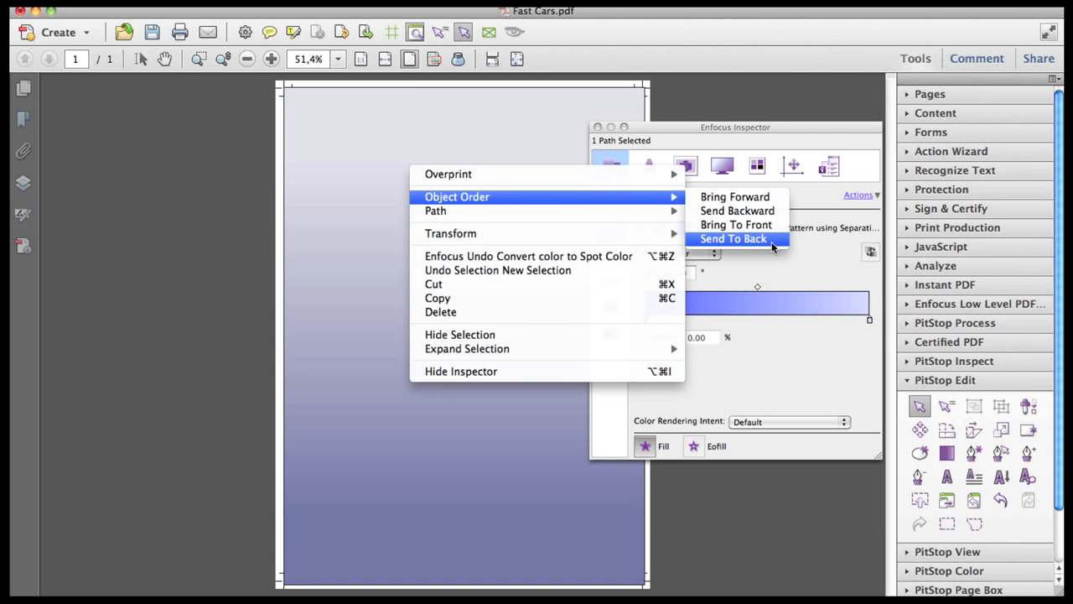
pyautogui.click(733, 238)
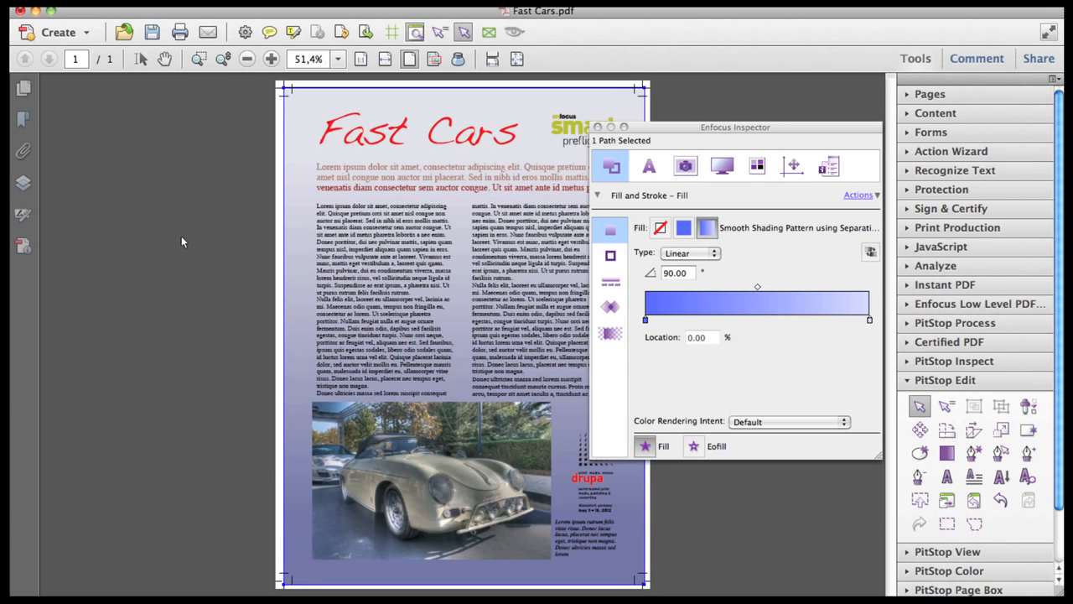